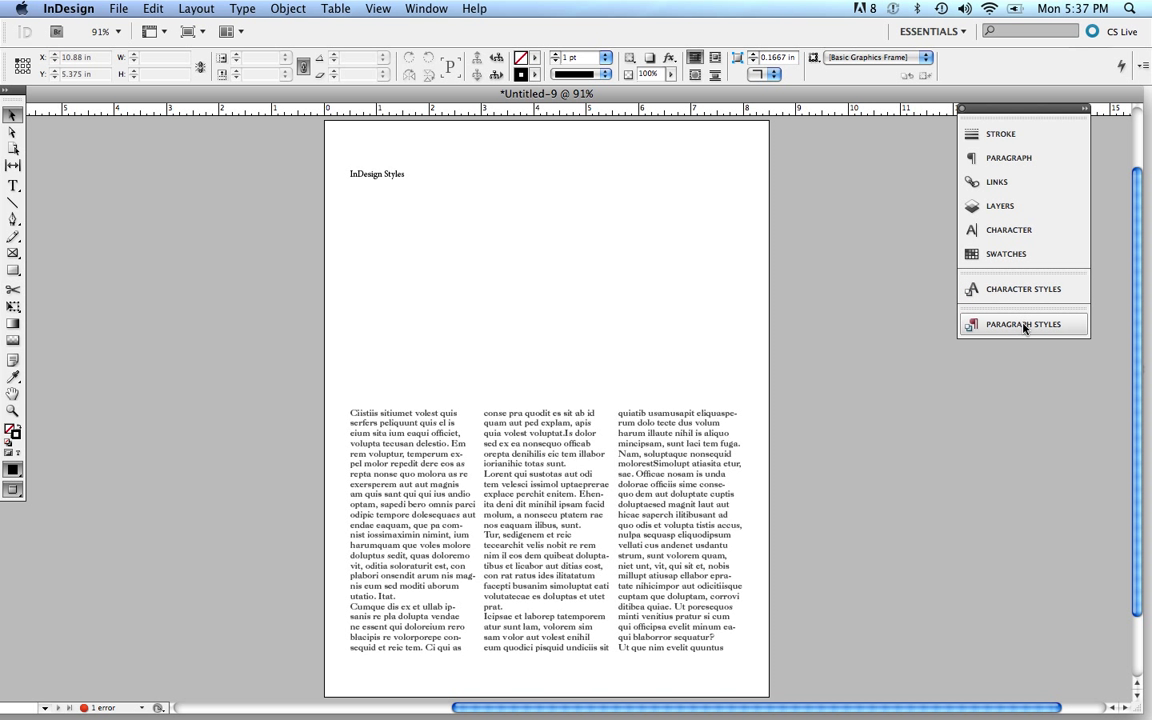
Step: Browse the Type menu, then bring up the Character Styles panel from the dock
click(242, 8)
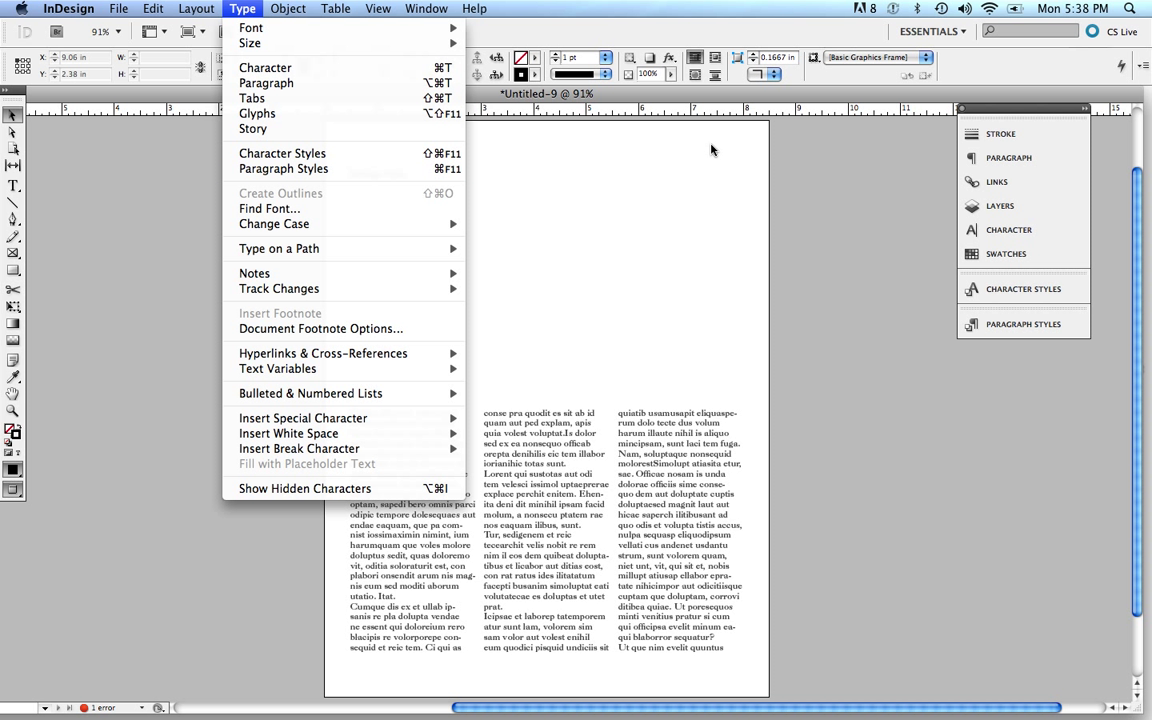
click(1054, 288)
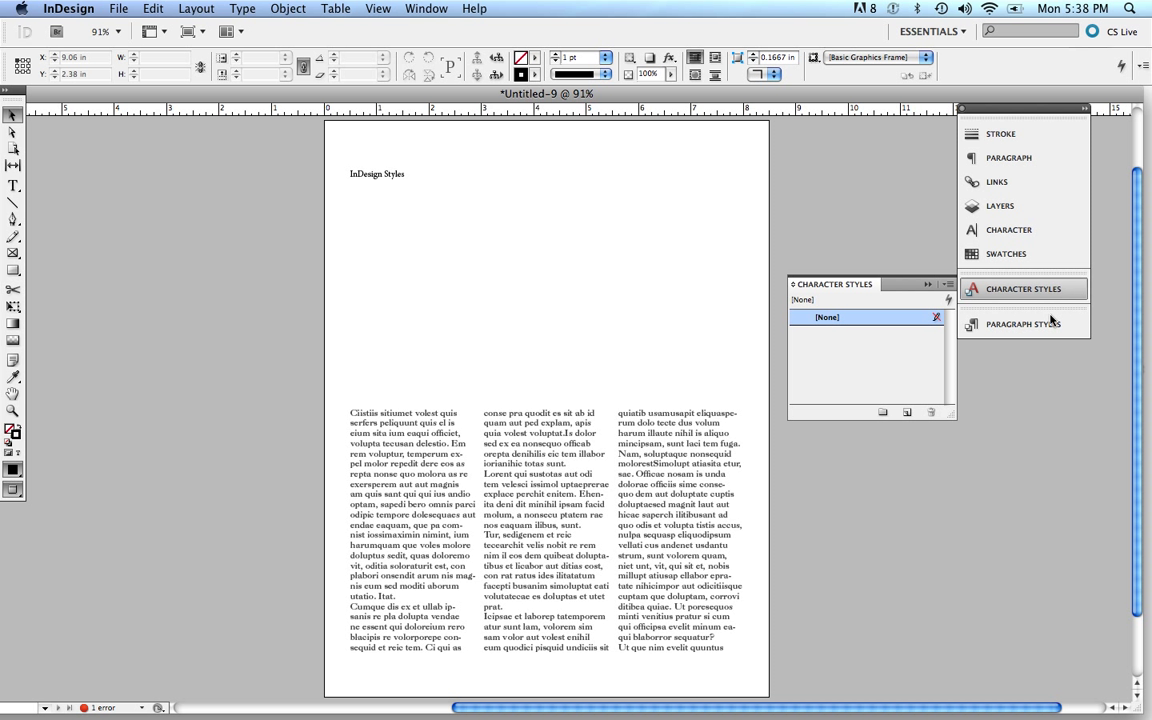
click(1050, 323)
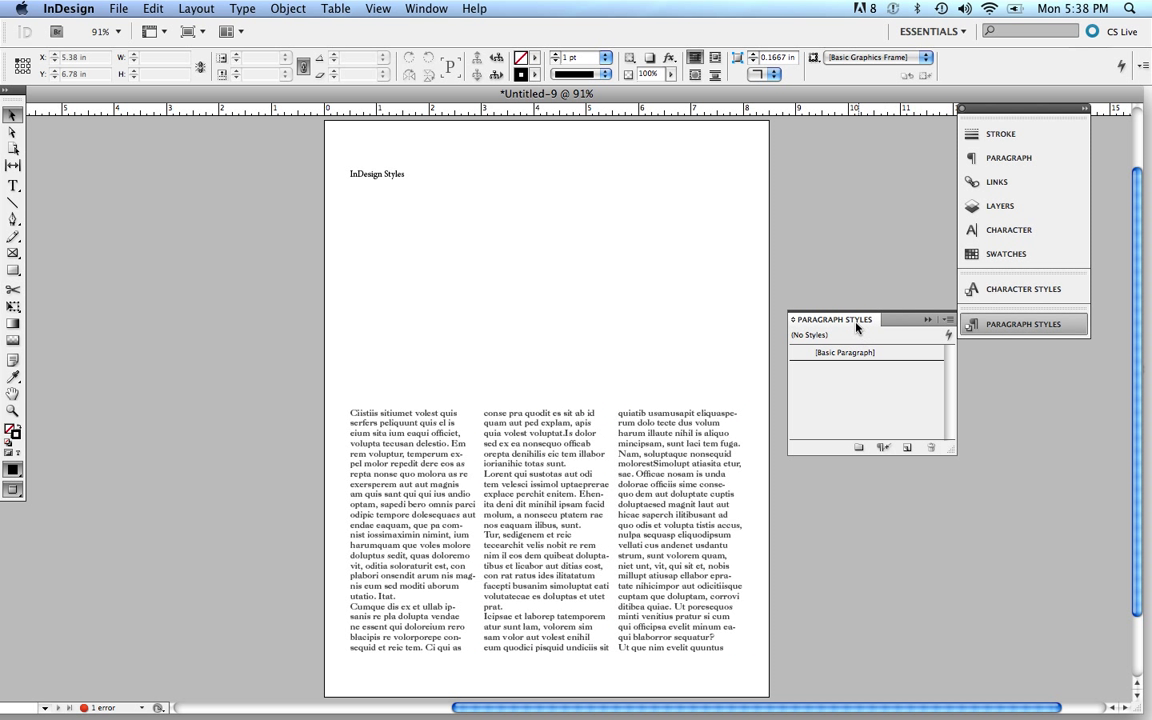
click(928, 319)
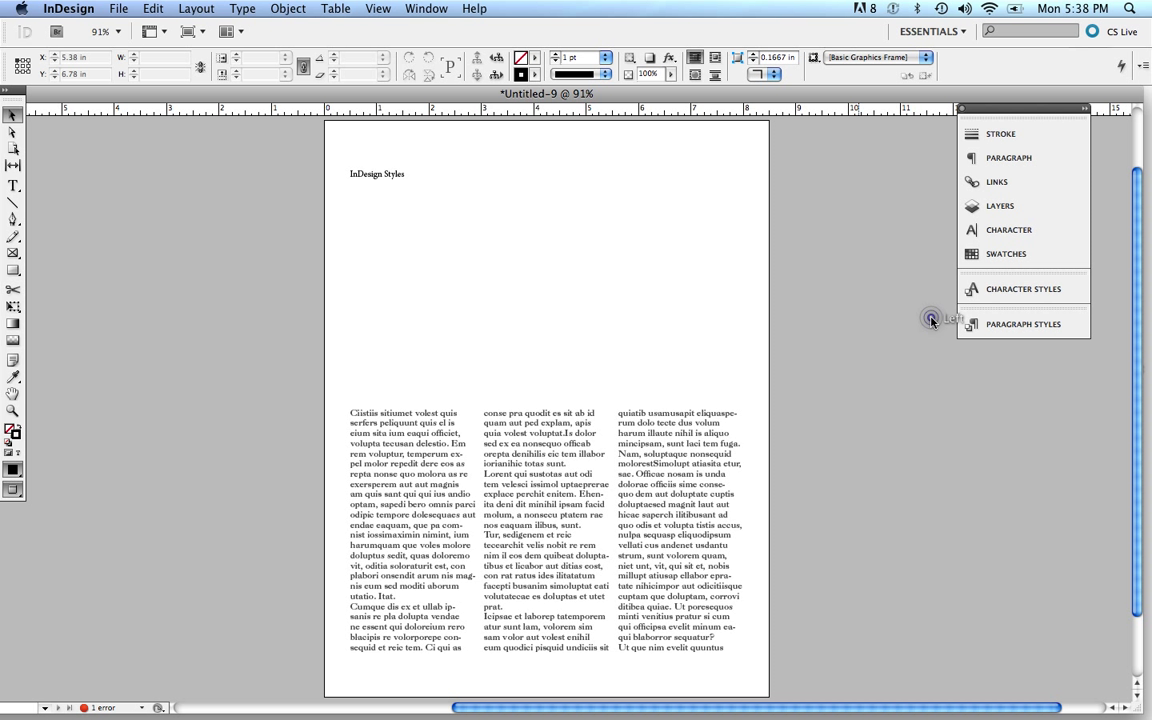
click(1014, 292)
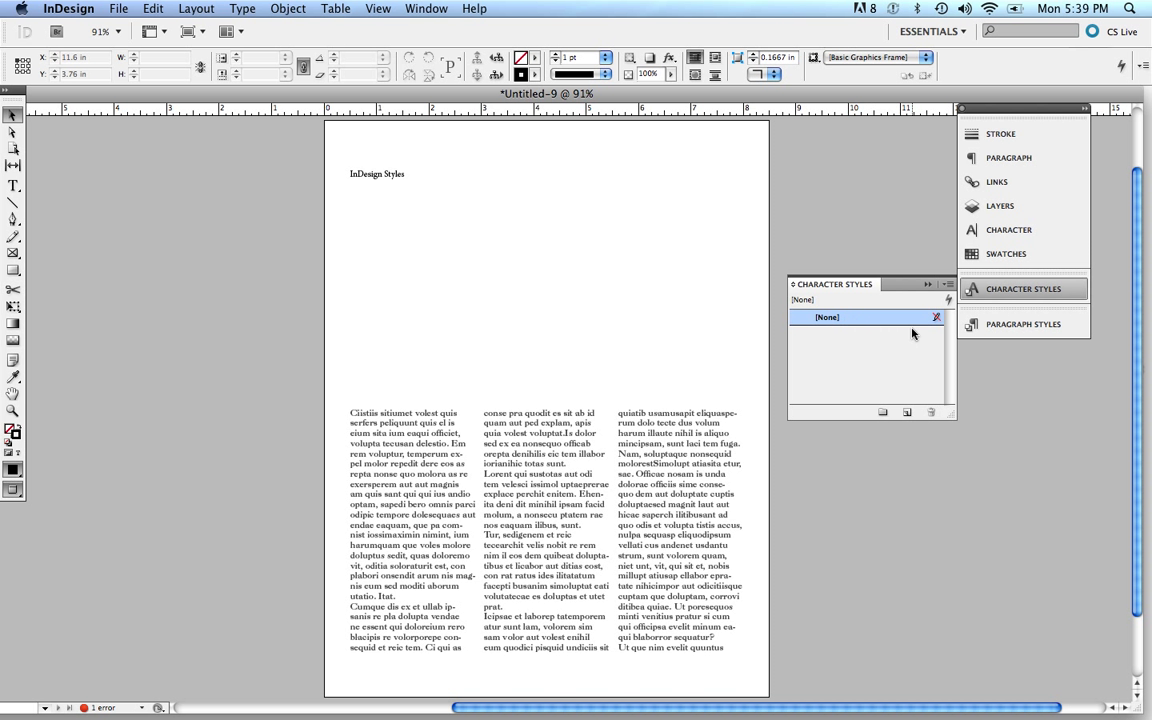
Step: Start a new character style named 'header'
click(946, 288)
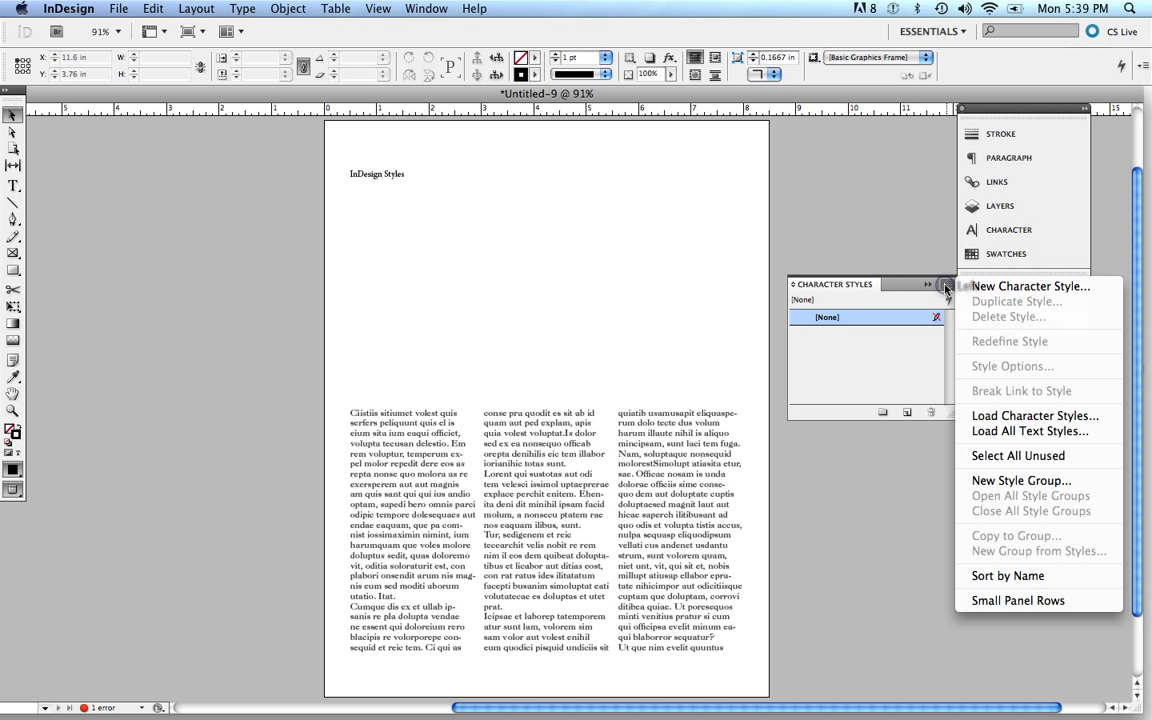
click(1008, 287)
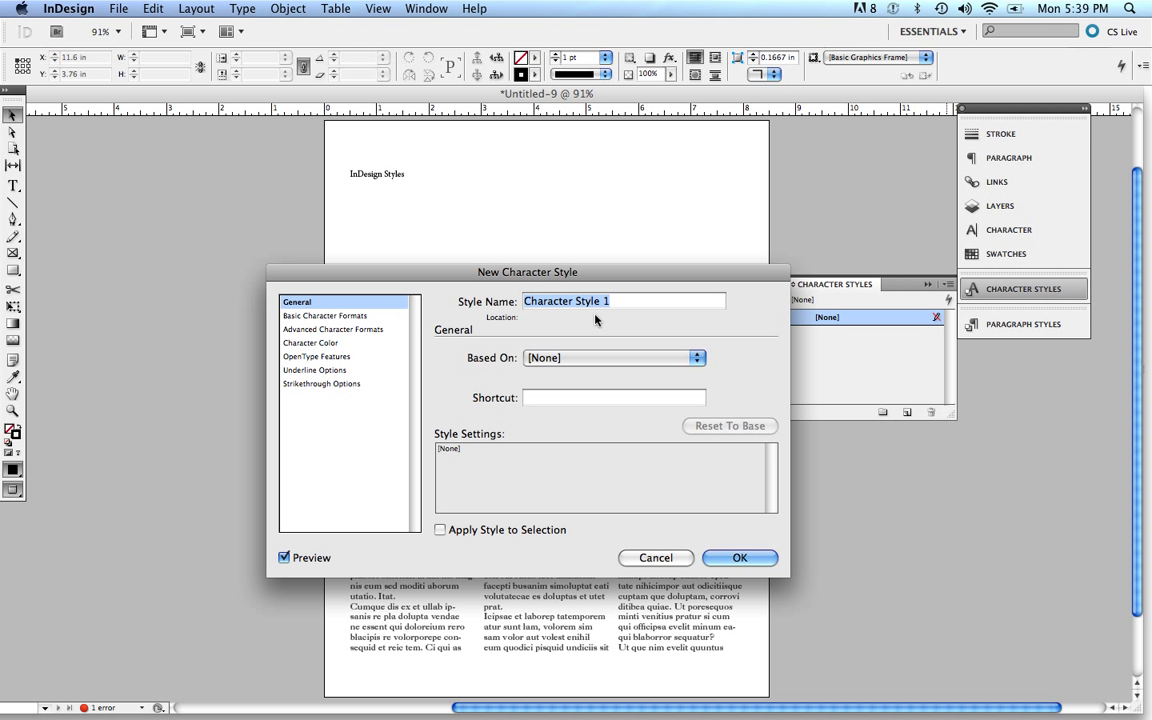
text(header)
Step: Set the header style to Arial, 100 pt size, 110 pt leading and tracking 10
click(301, 316)
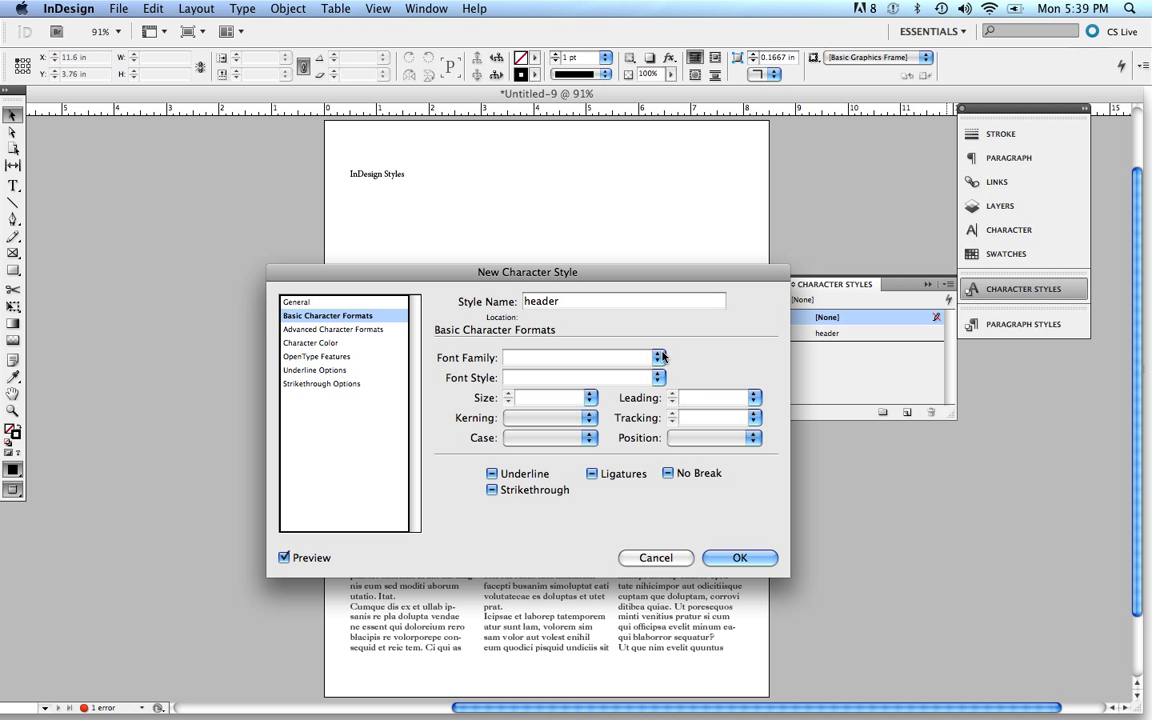
click(659, 357)
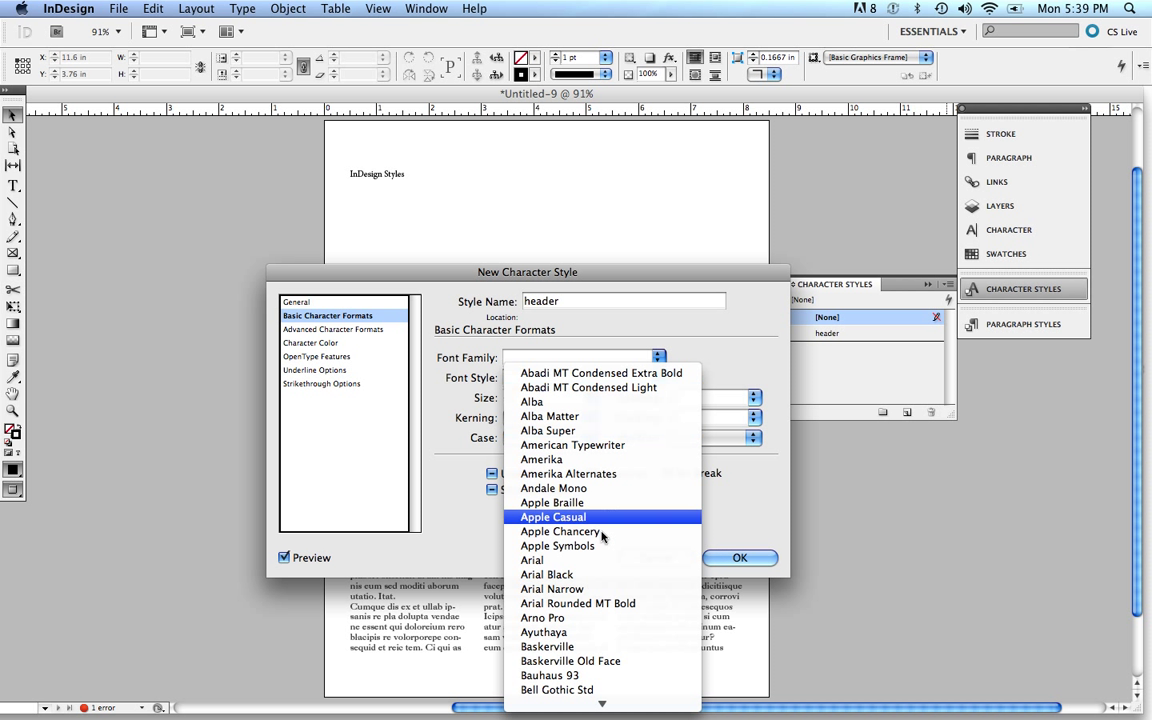
click(585, 560)
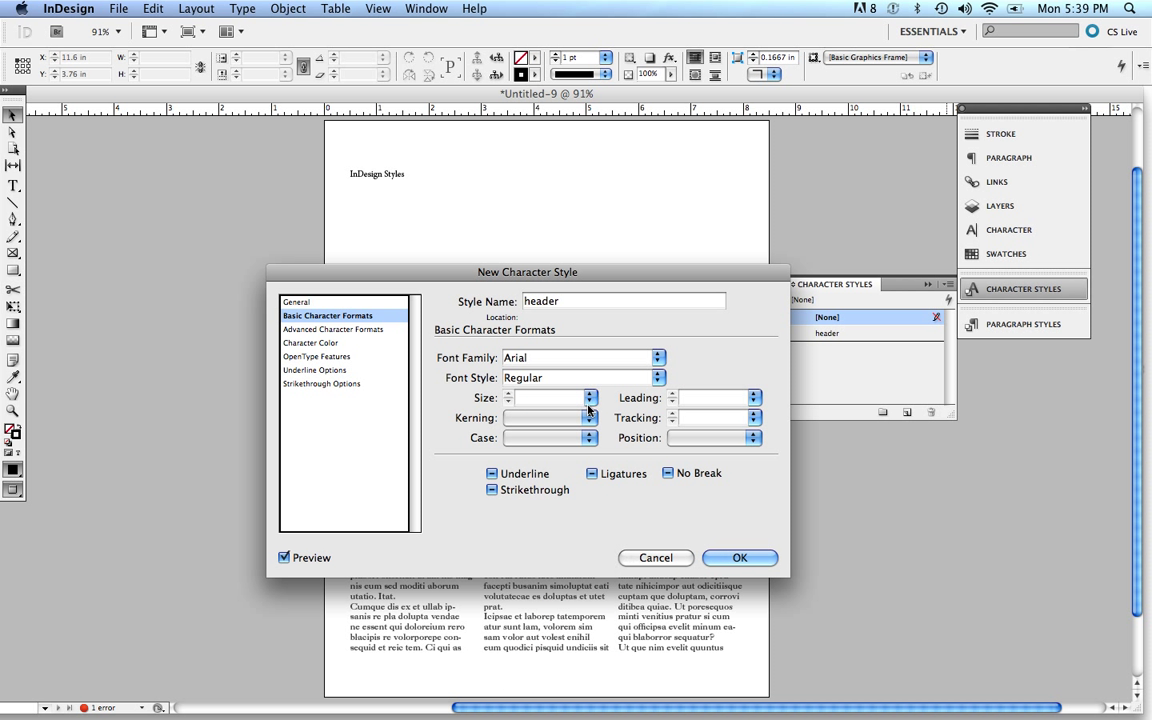
click(590, 400)
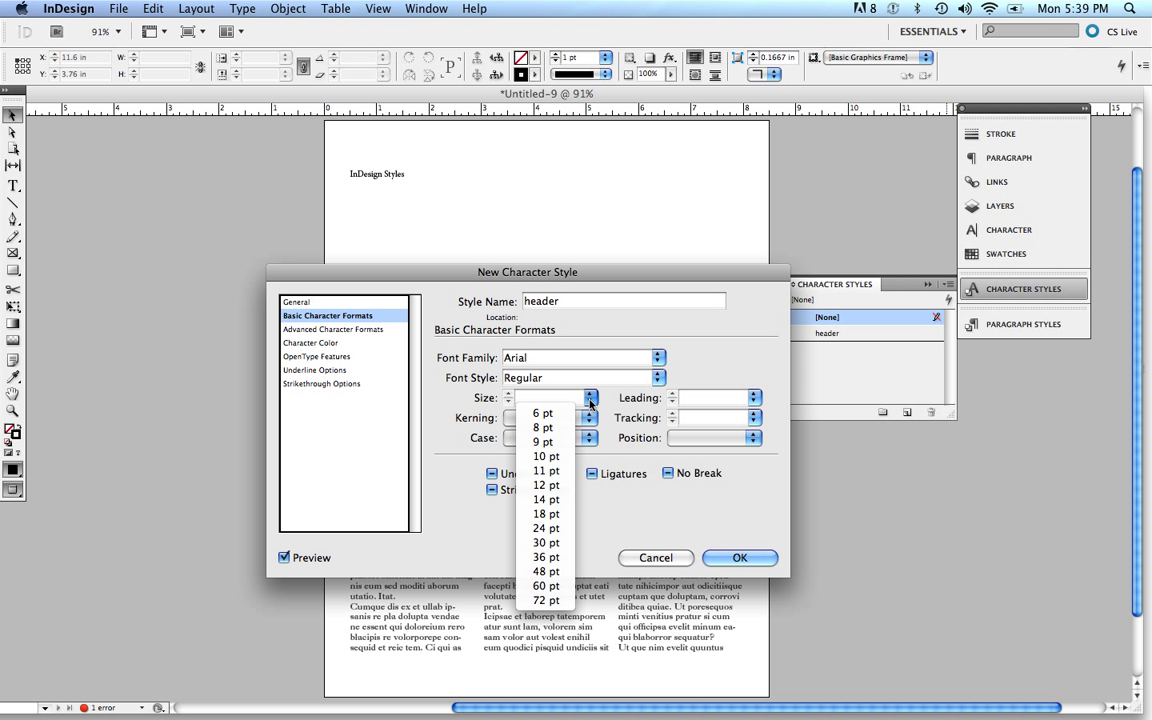
click(543, 601)
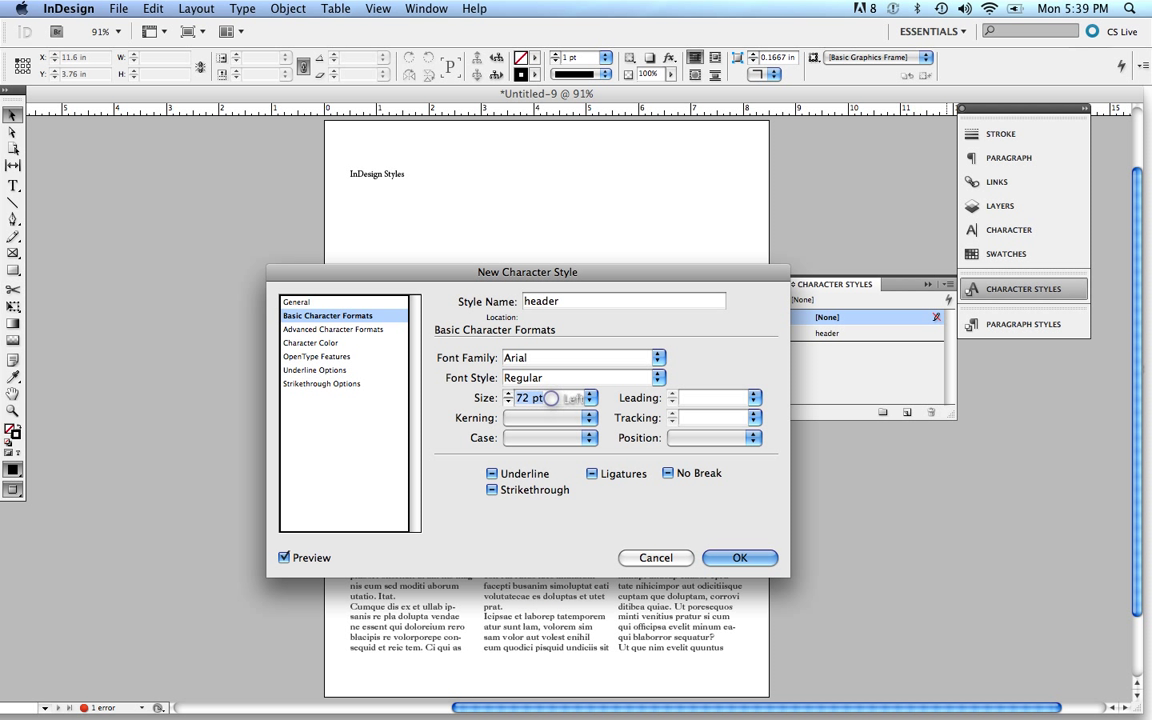
key(BackSpace)
text(100)
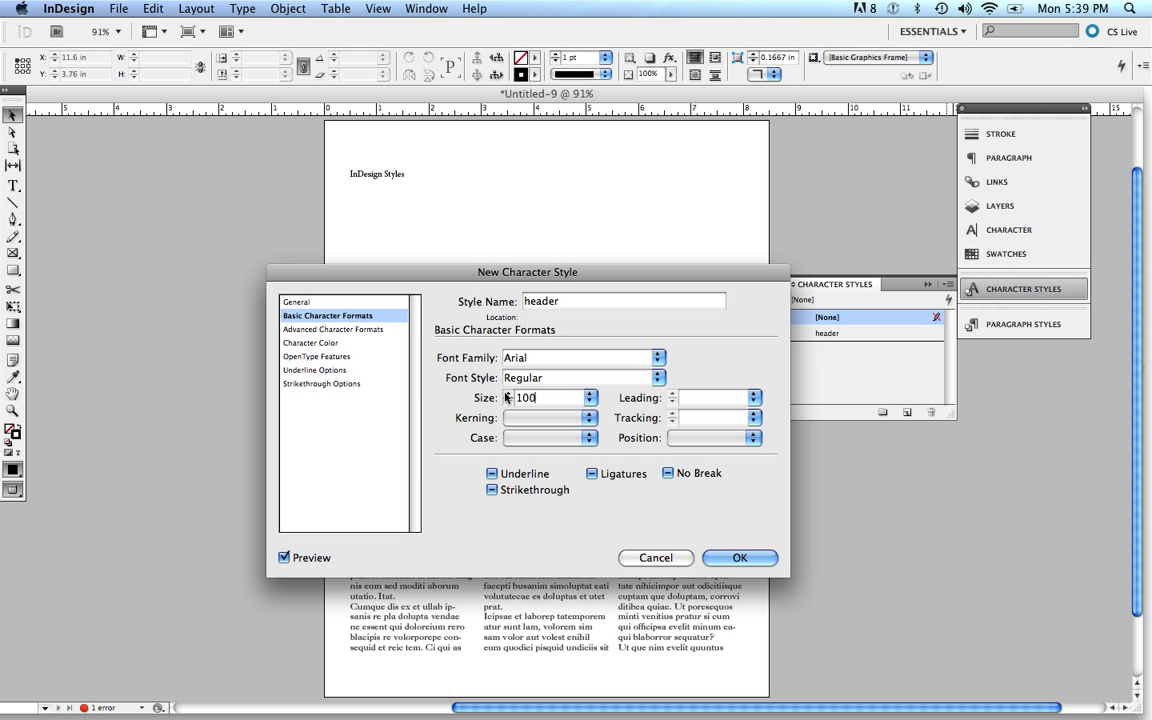
click(730, 398)
text(110)
click(753, 418)
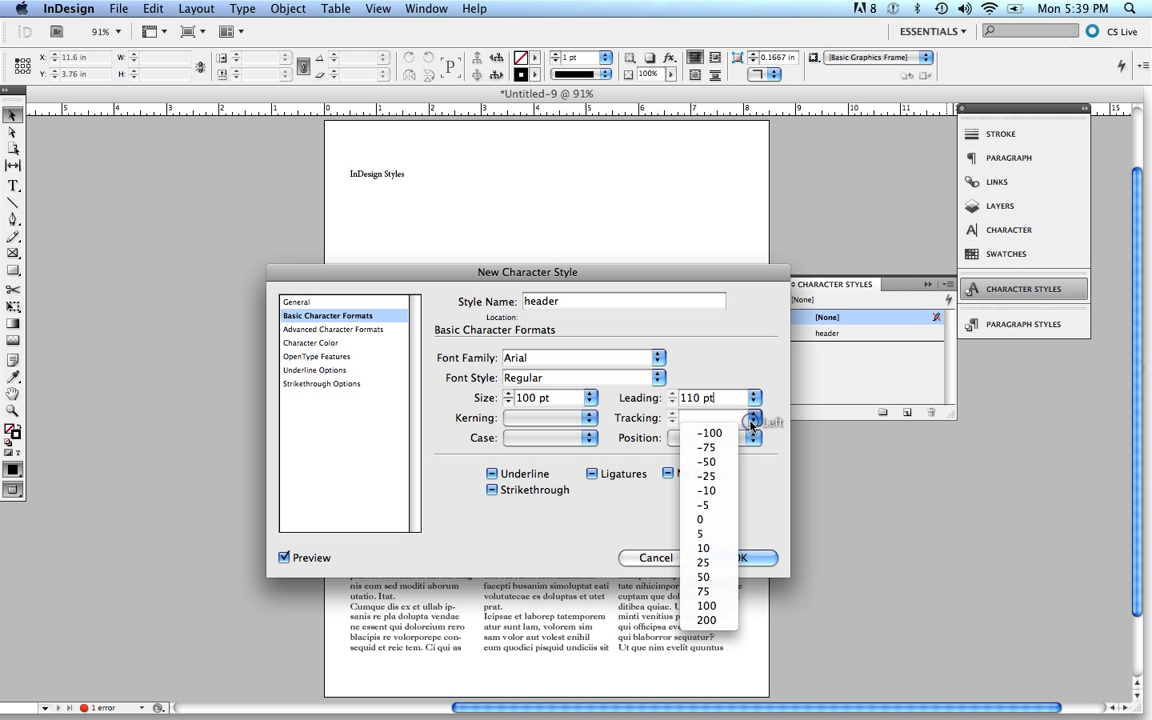
click(708, 549)
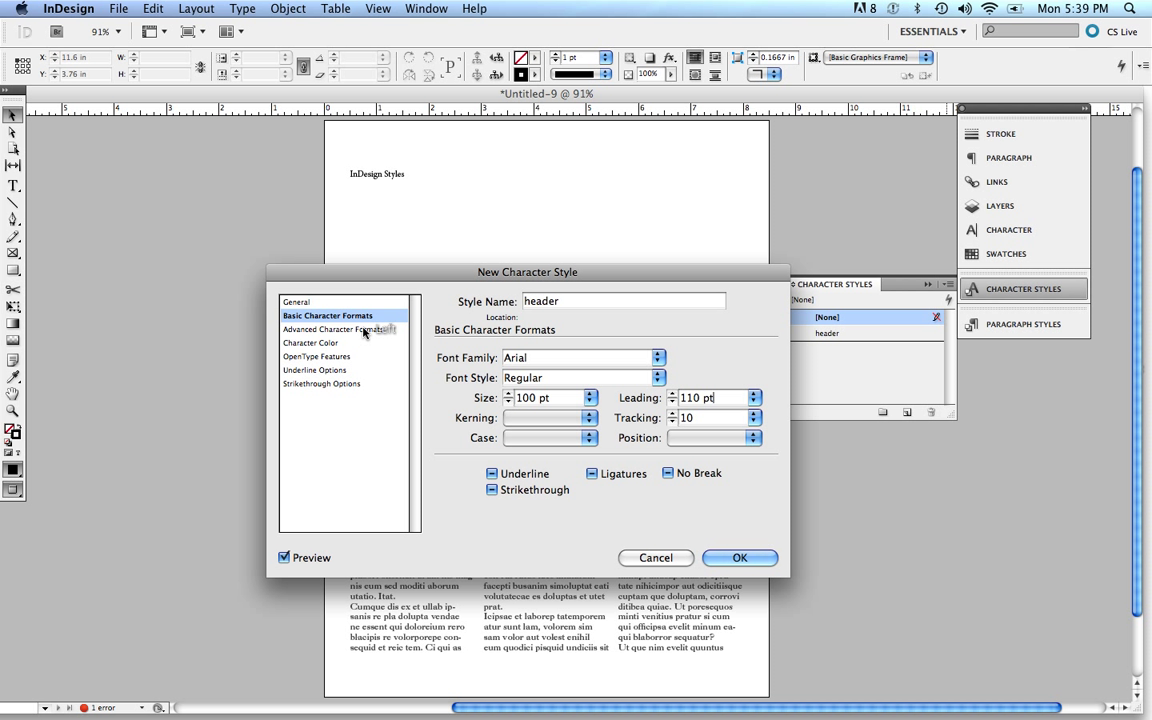
Step: Make the header style's character colour magenta and save it
click(364, 330)
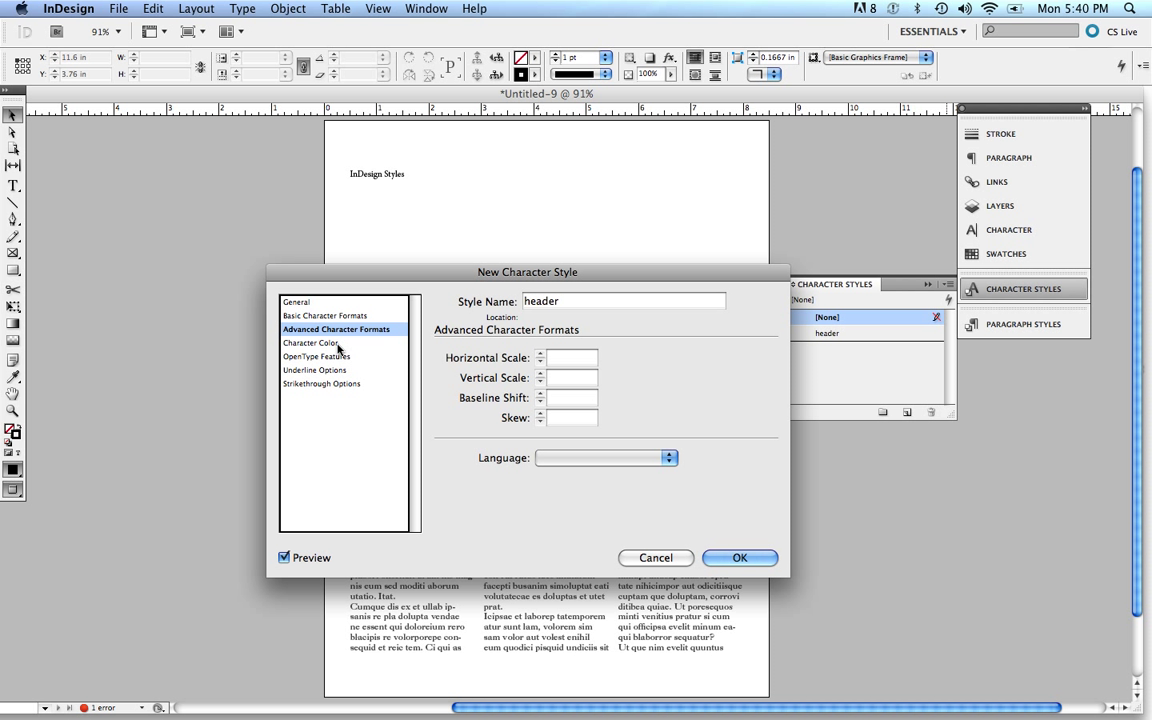
click(330, 343)
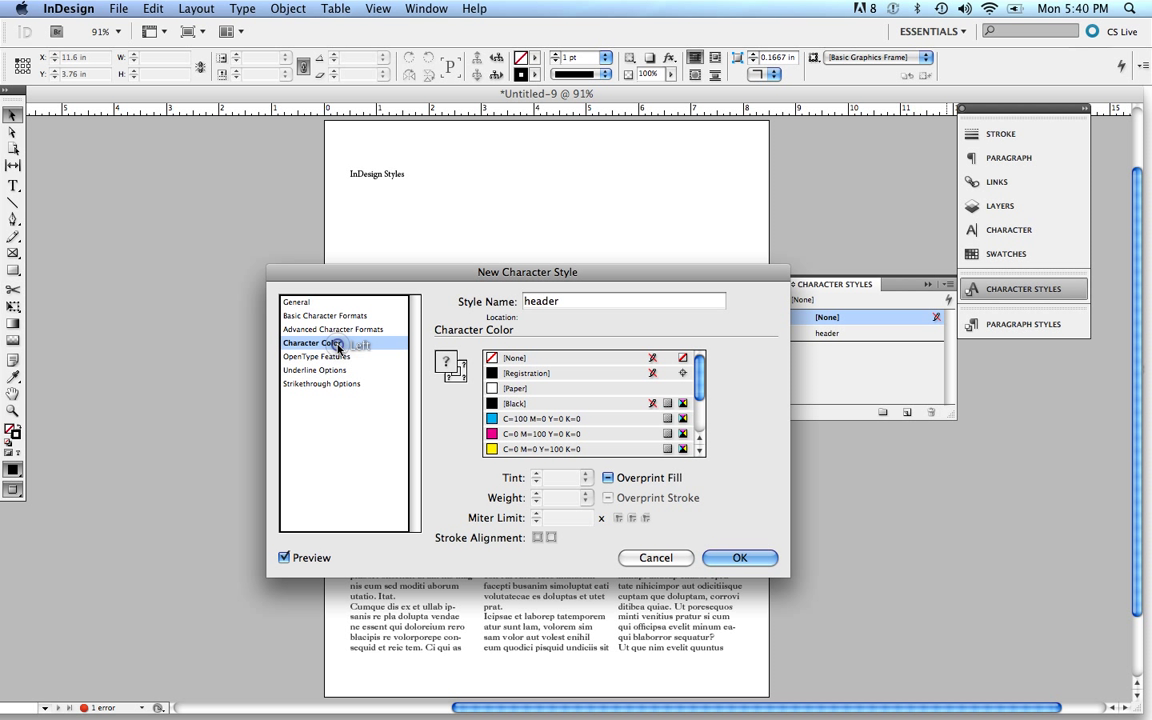
click(550, 434)
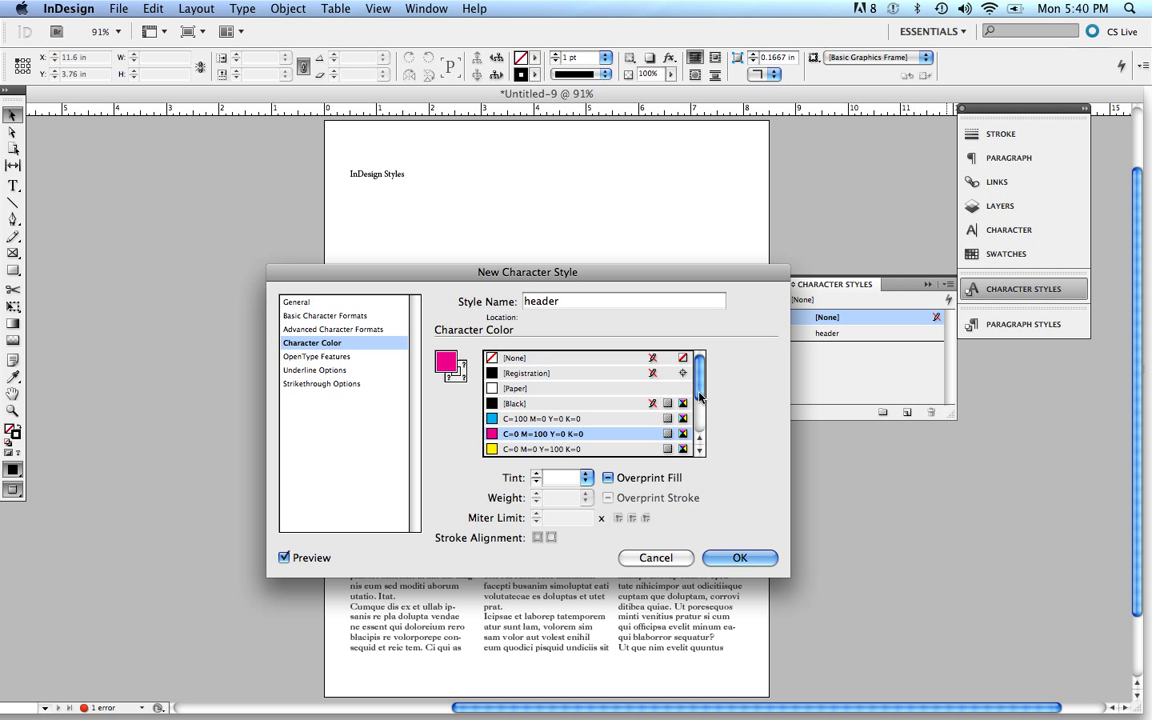
click(740, 558)
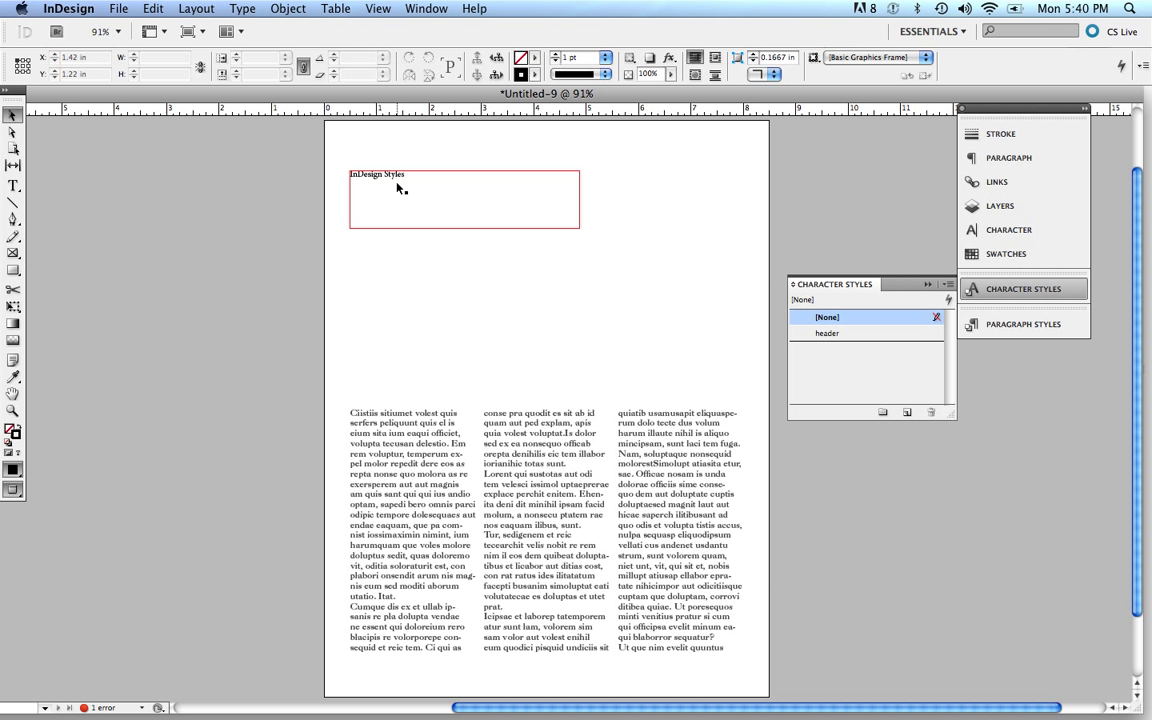
Step: Apply the header style to the 'InDesign Styles' heading and enlarge its frame to fit both lines
click(430, 188)
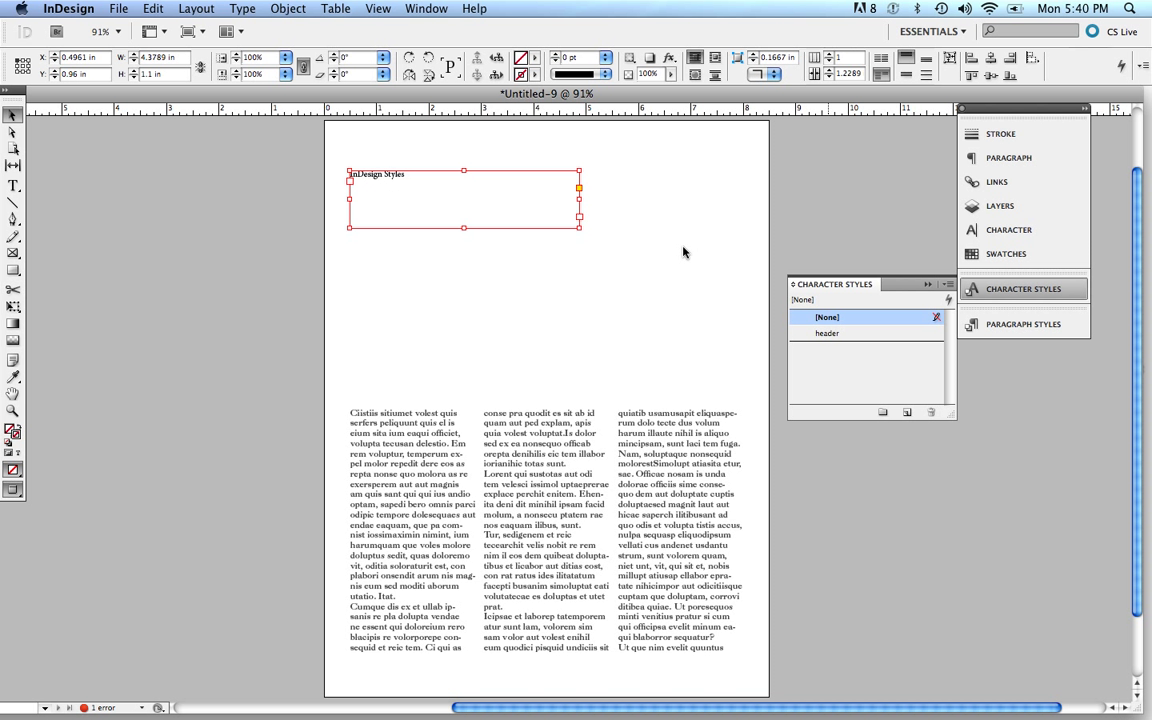
click(852, 336)
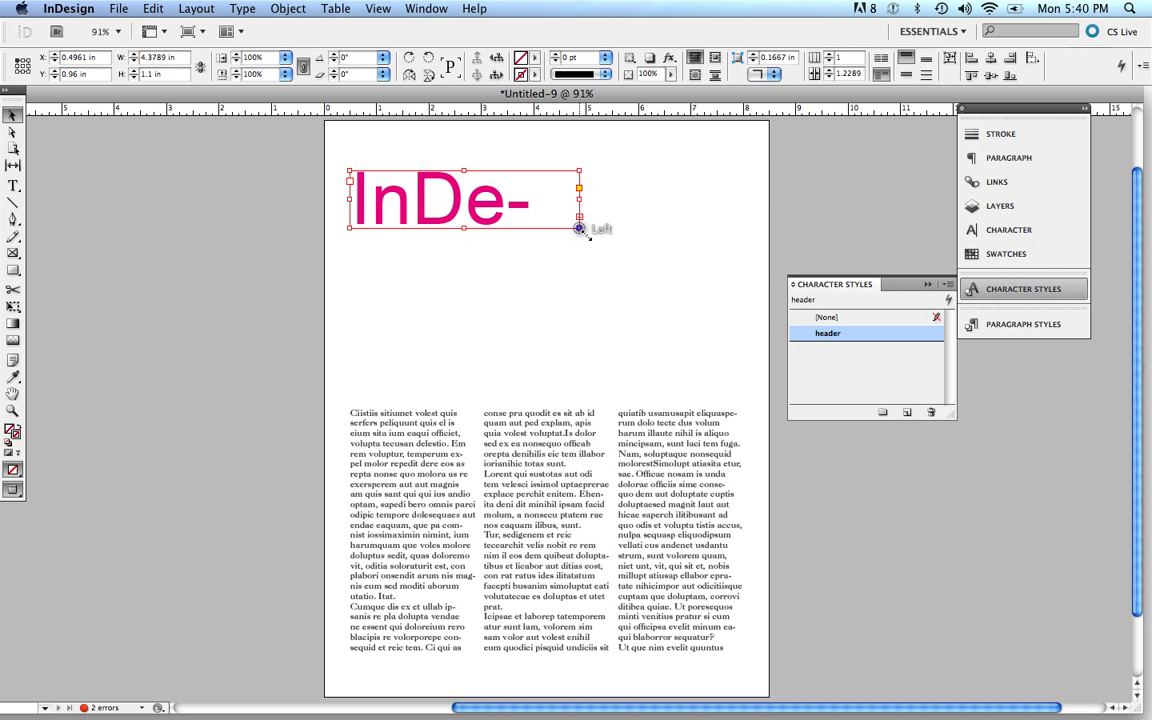
drag(579, 228, 724, 343)
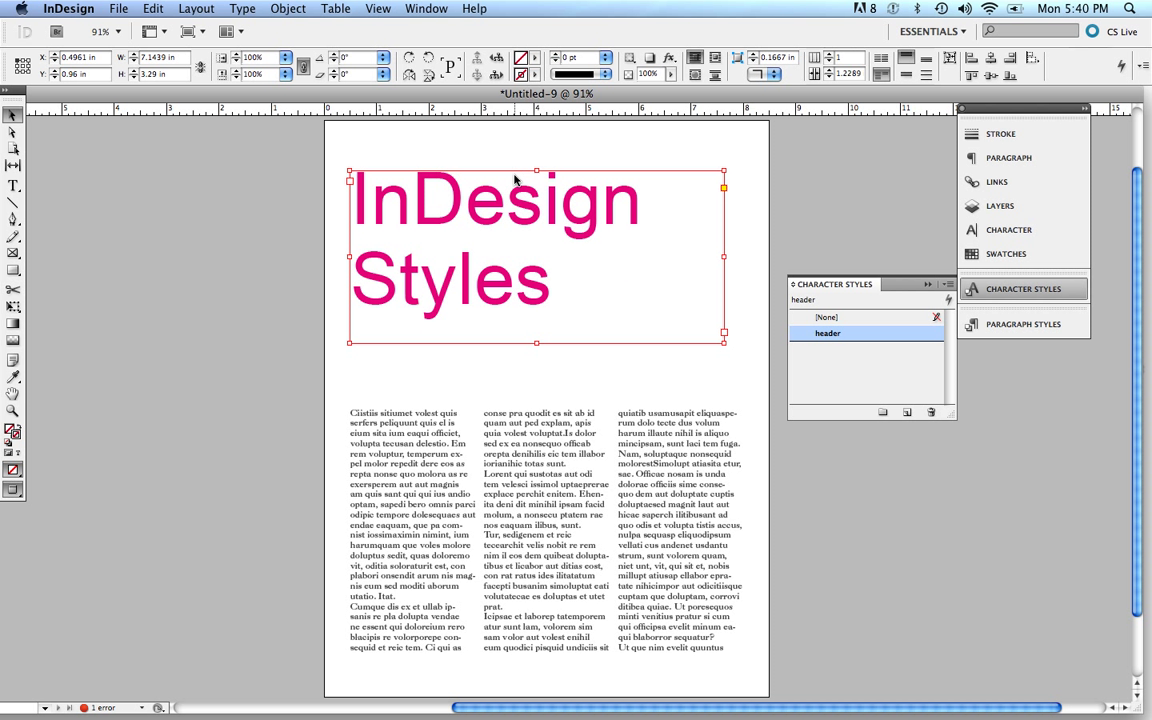
click(570, 457)
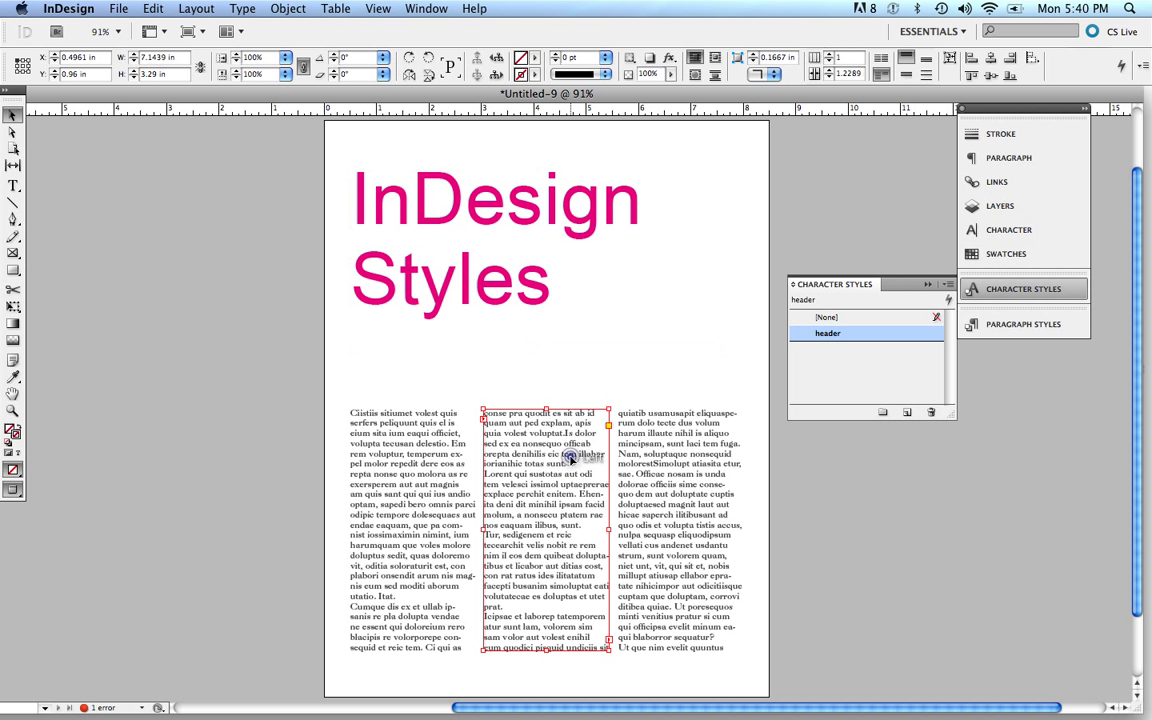
Step: With a body column selected, start a new style from the Paragraph Styles panel
click(929, 288)
click(1013, 324)
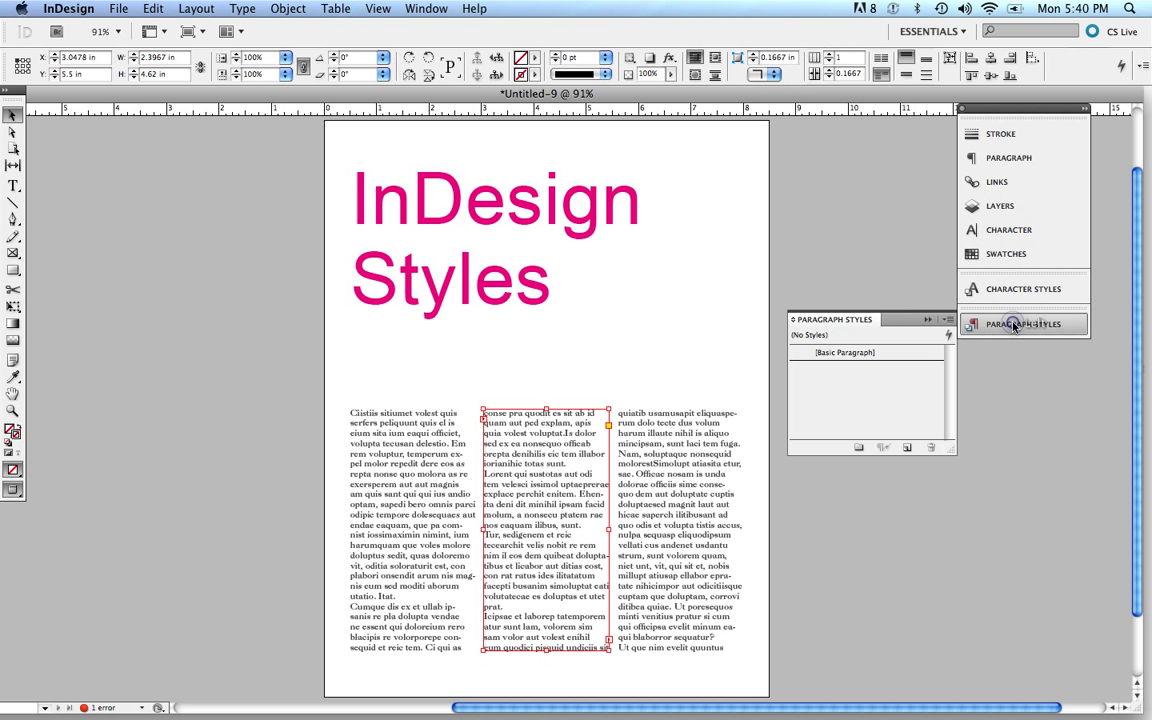
click(690, 455)
click(580, 462)
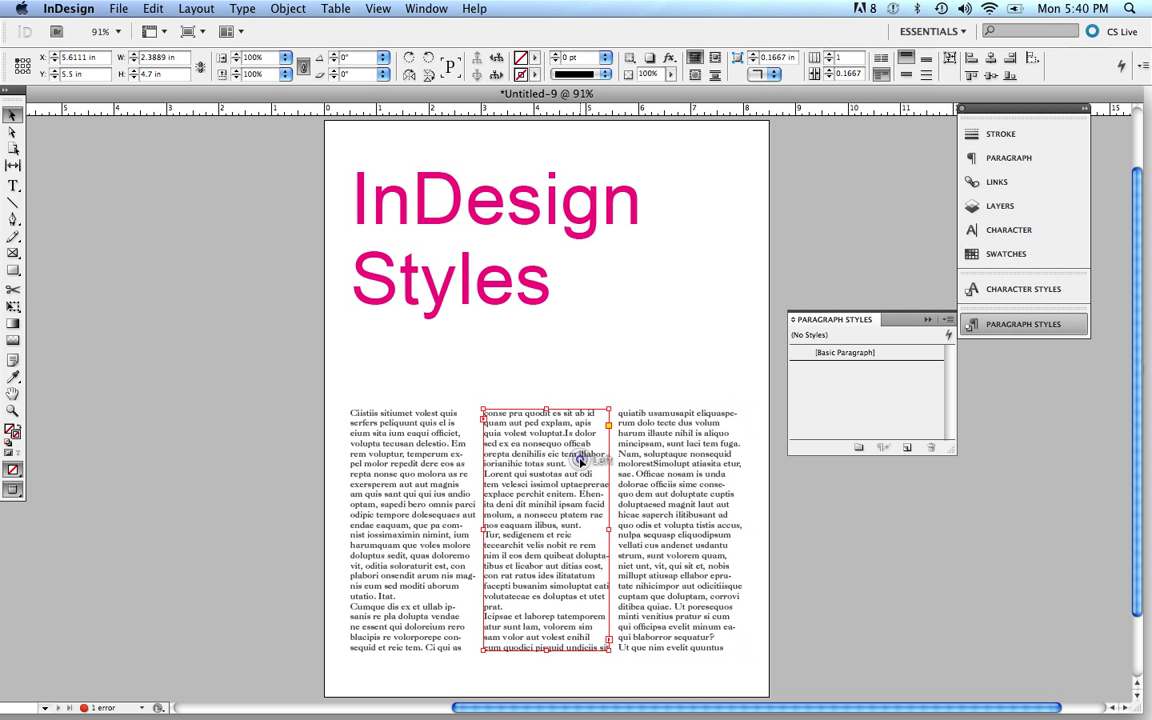
click(375, 440)
click(594, 494)
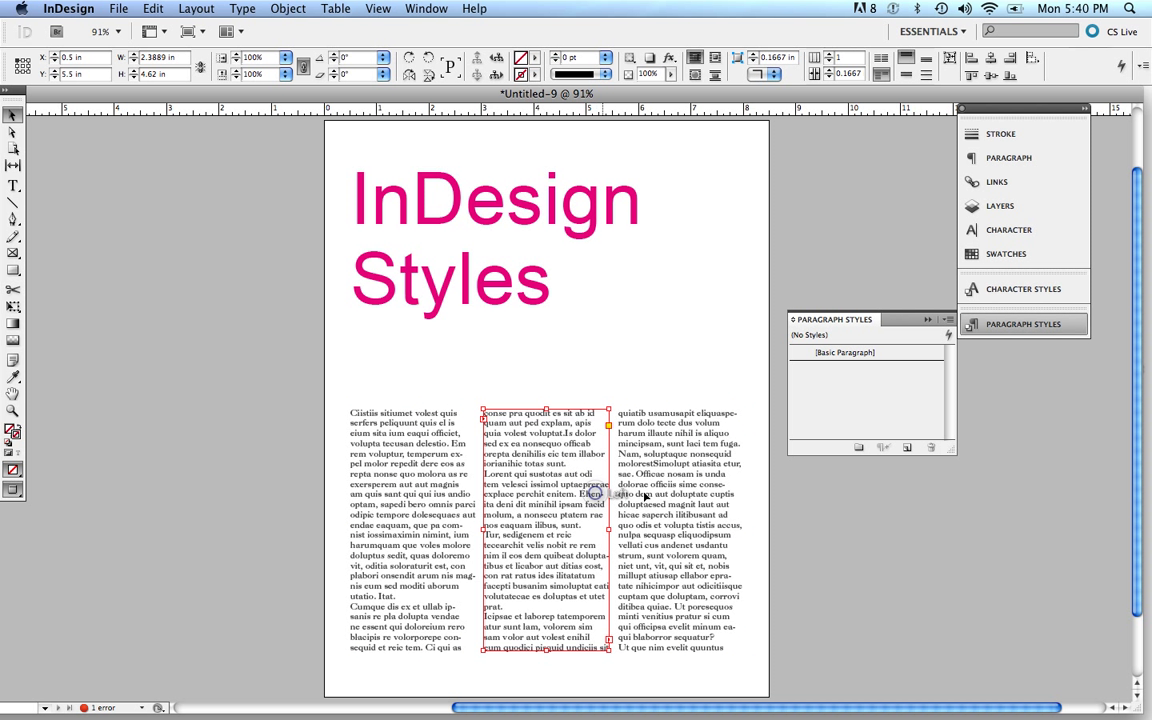
click(645, 497)
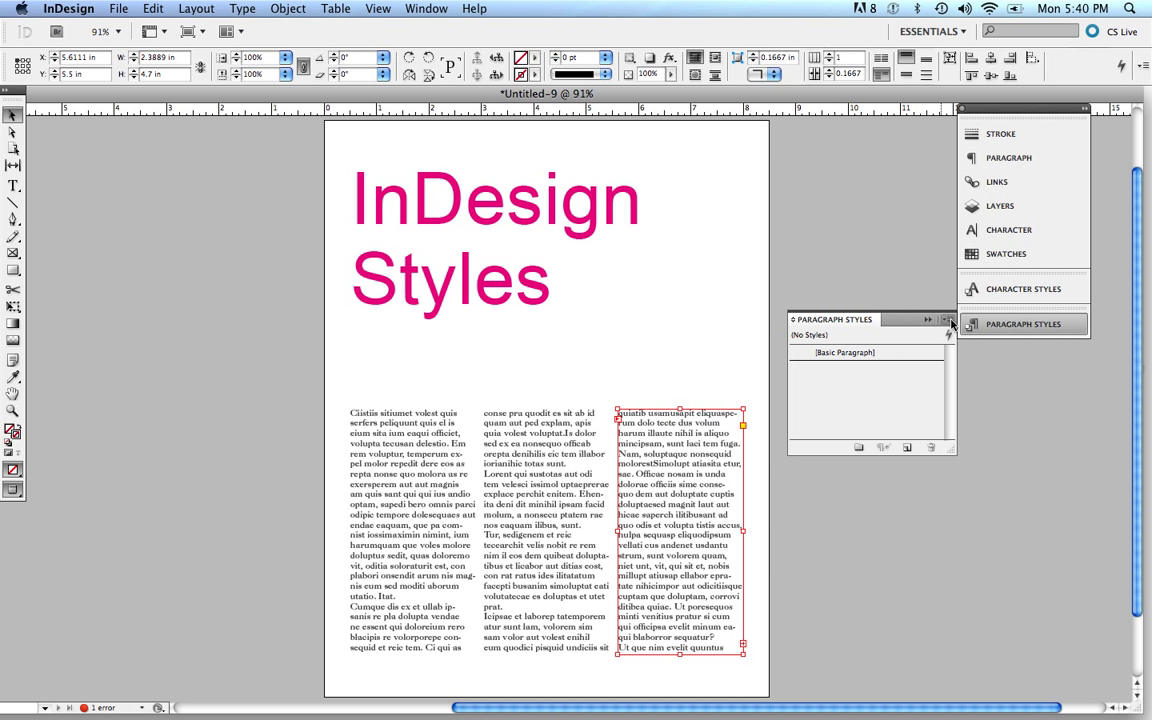
click(948, 320)
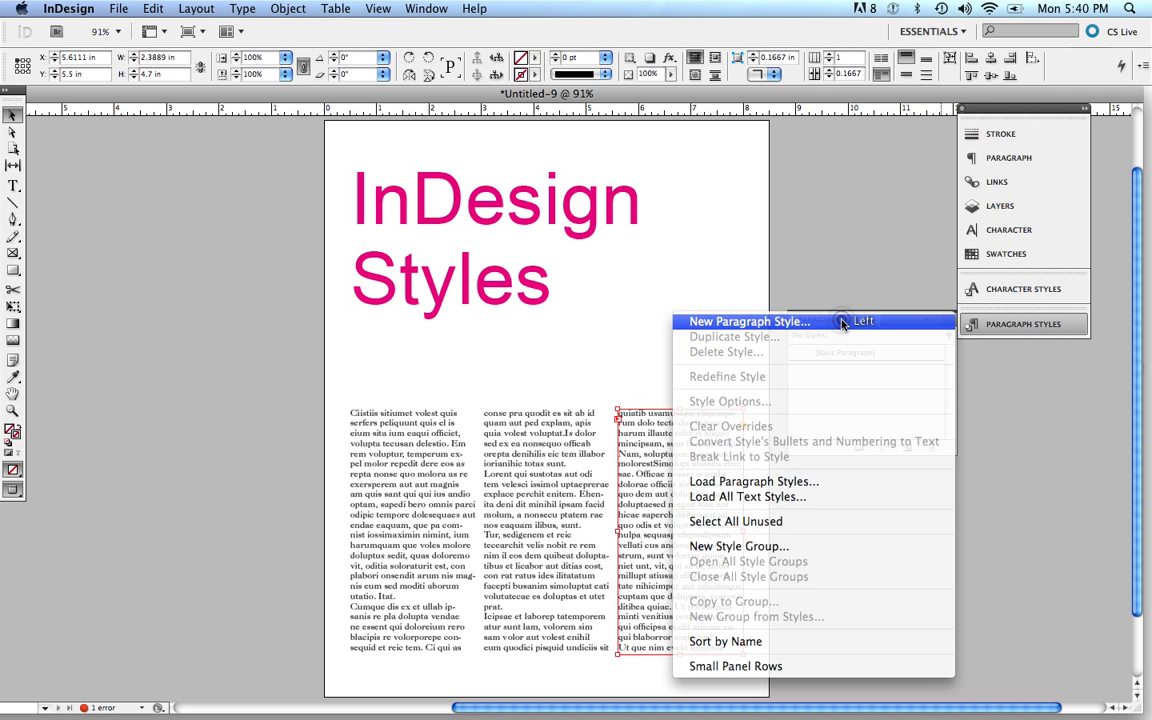
click(843, 322)
Step: Rename the new paragraph style to 'body copy'
click(705, 193)
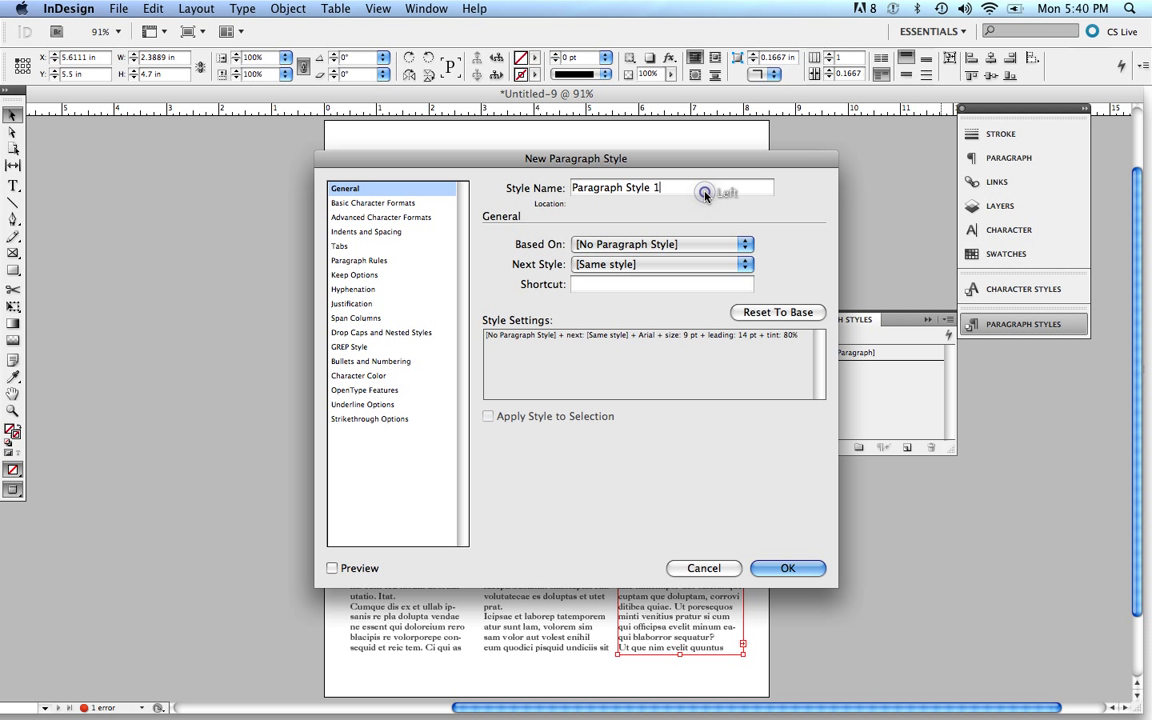
triple_click(705, 193)
text(bo)
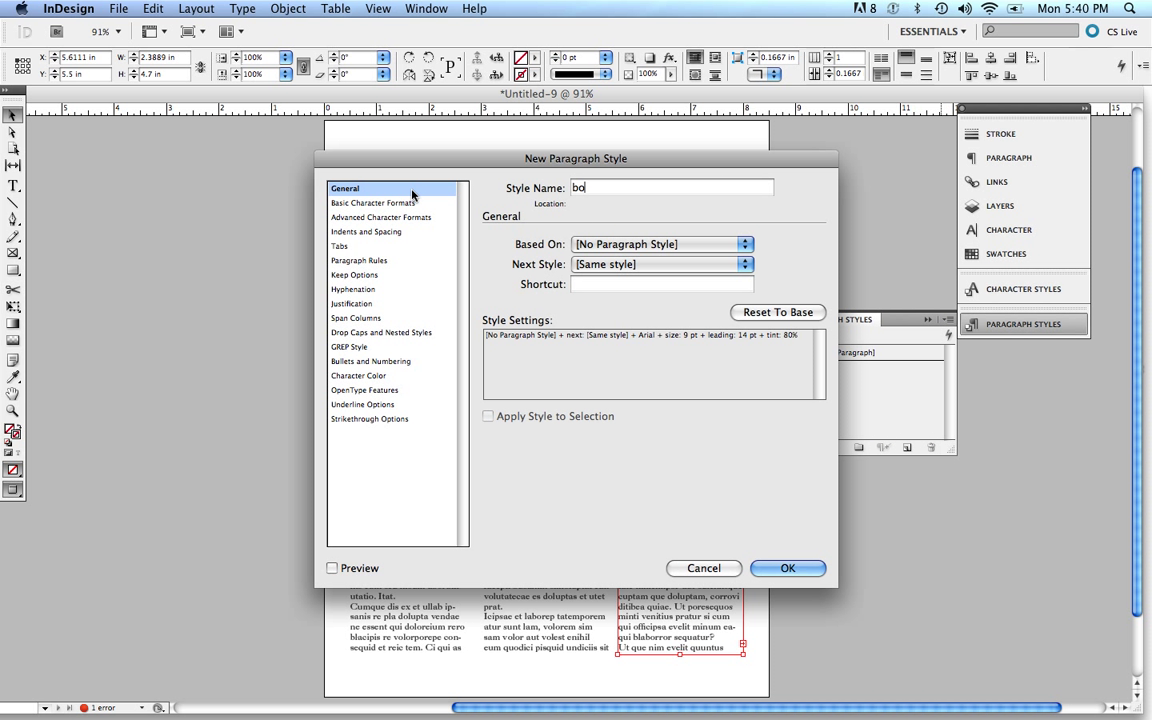
text(dy copy)
Step: Review the style's character formats, keep alignment Left, and check tabs, rules and drop caps
click(368, 203)
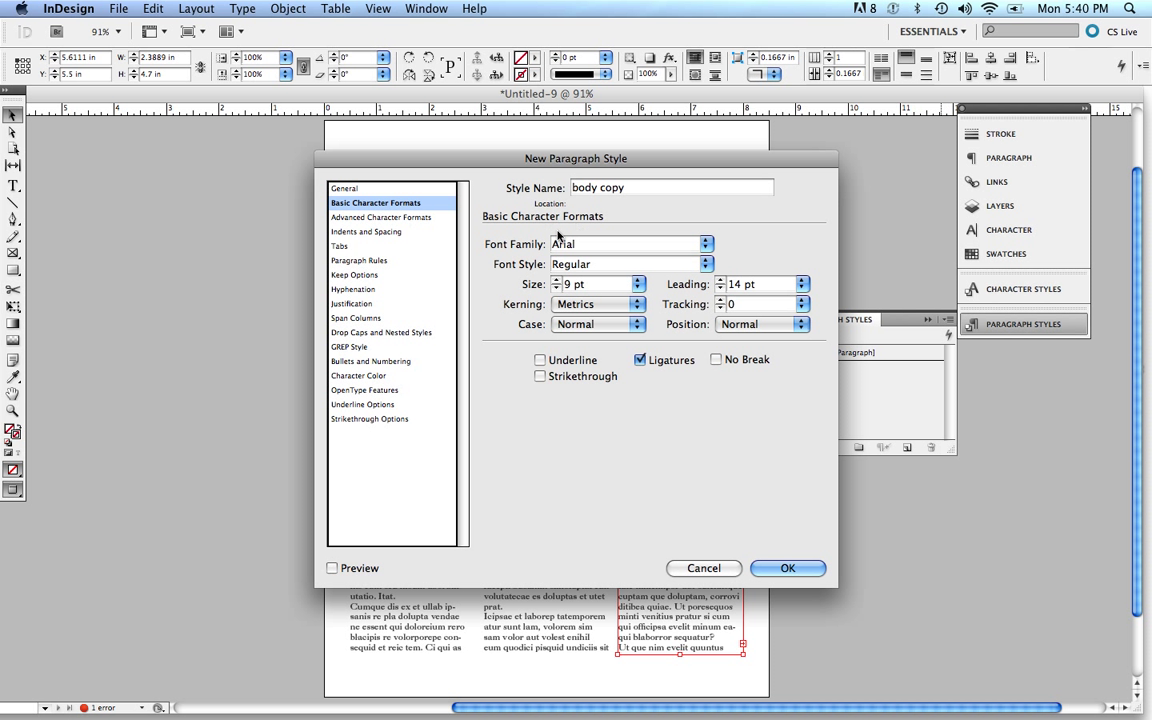
click(395, 218)
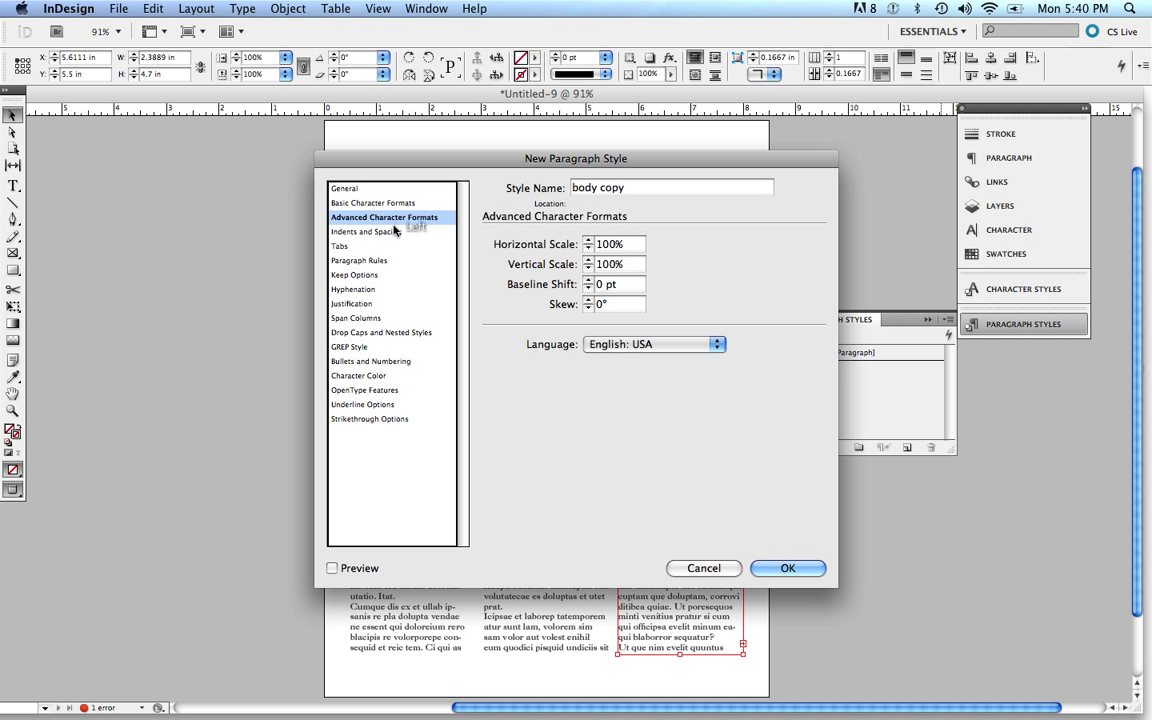
click(398, 231)
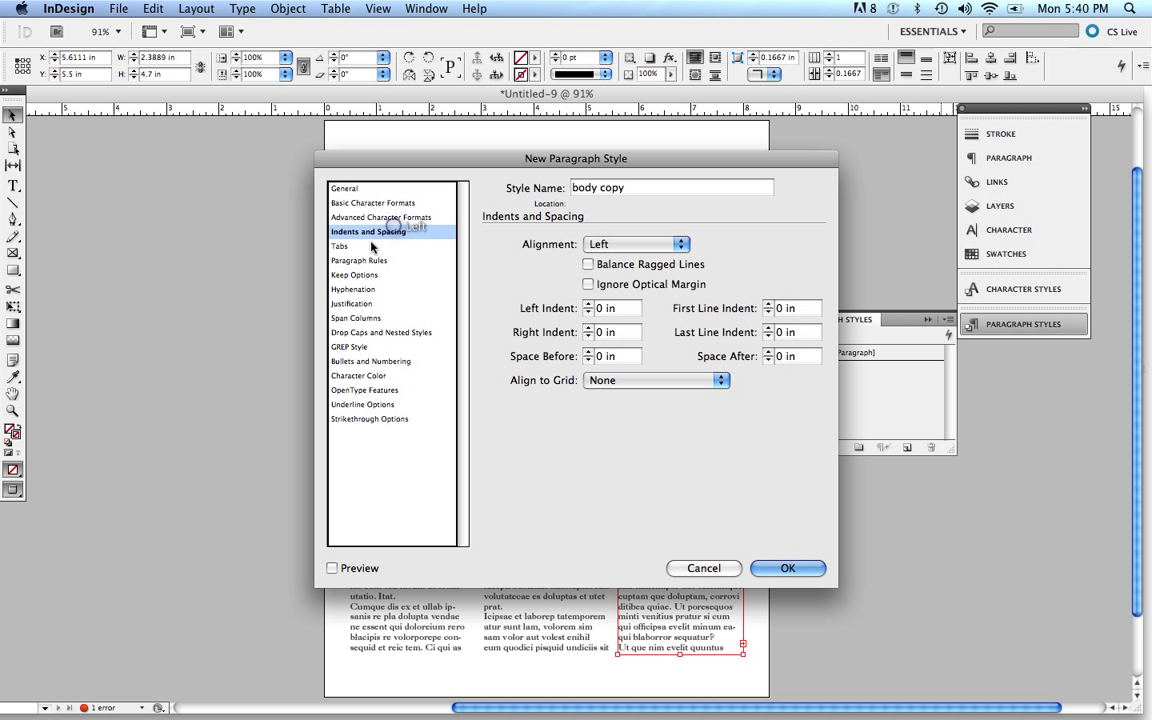
click(639, 247)
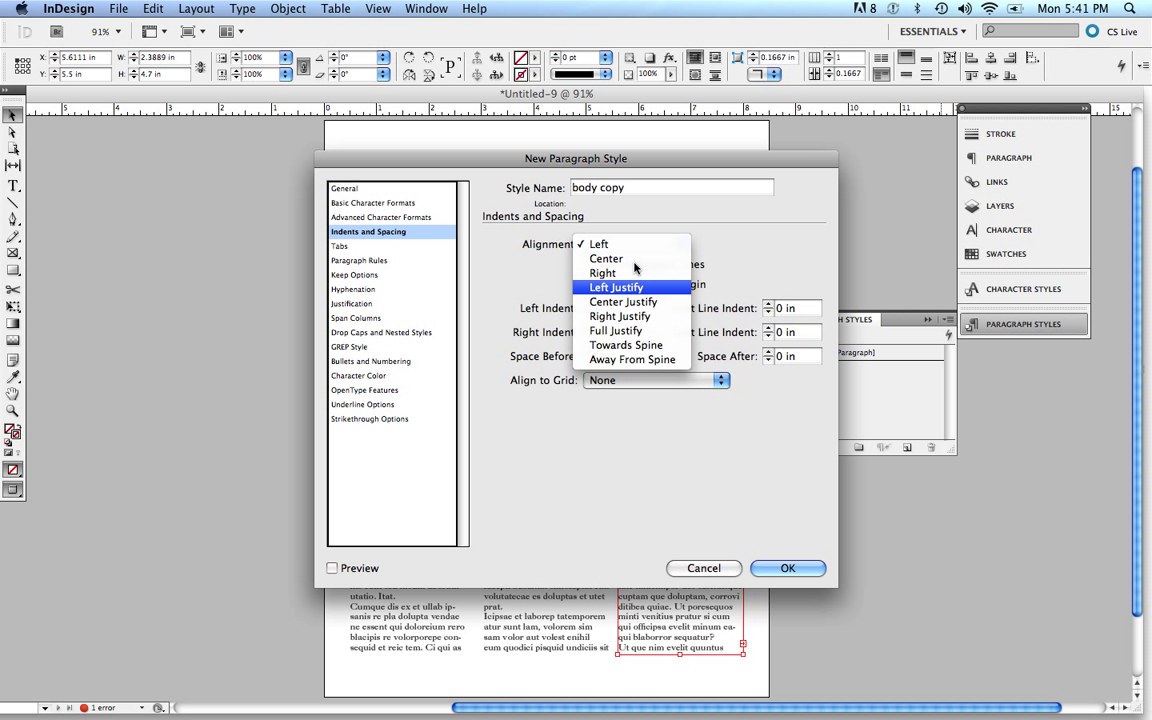
click(625, 245)
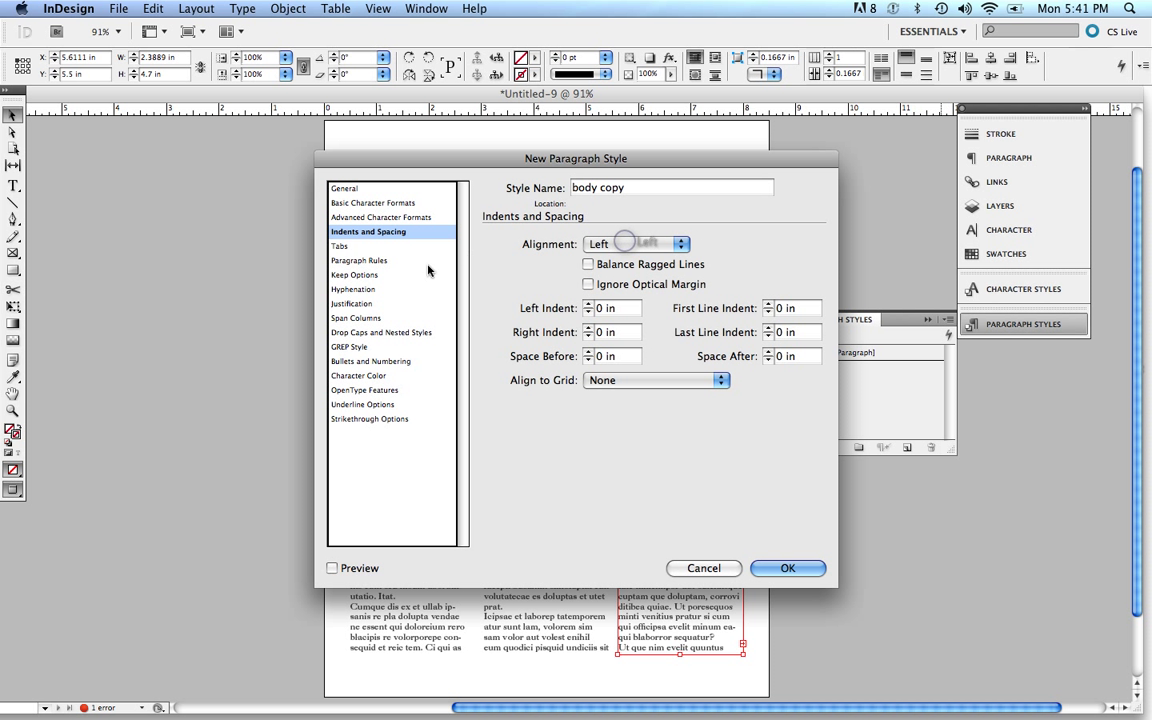
click(368, 247)
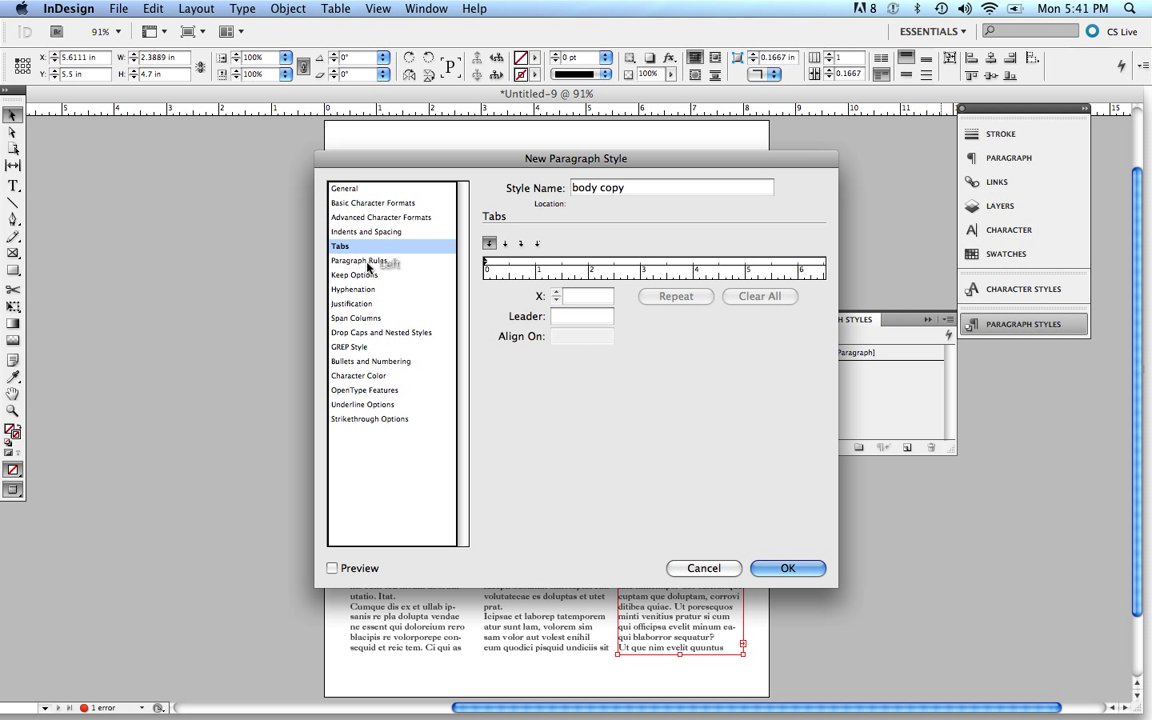
click(365, 262)
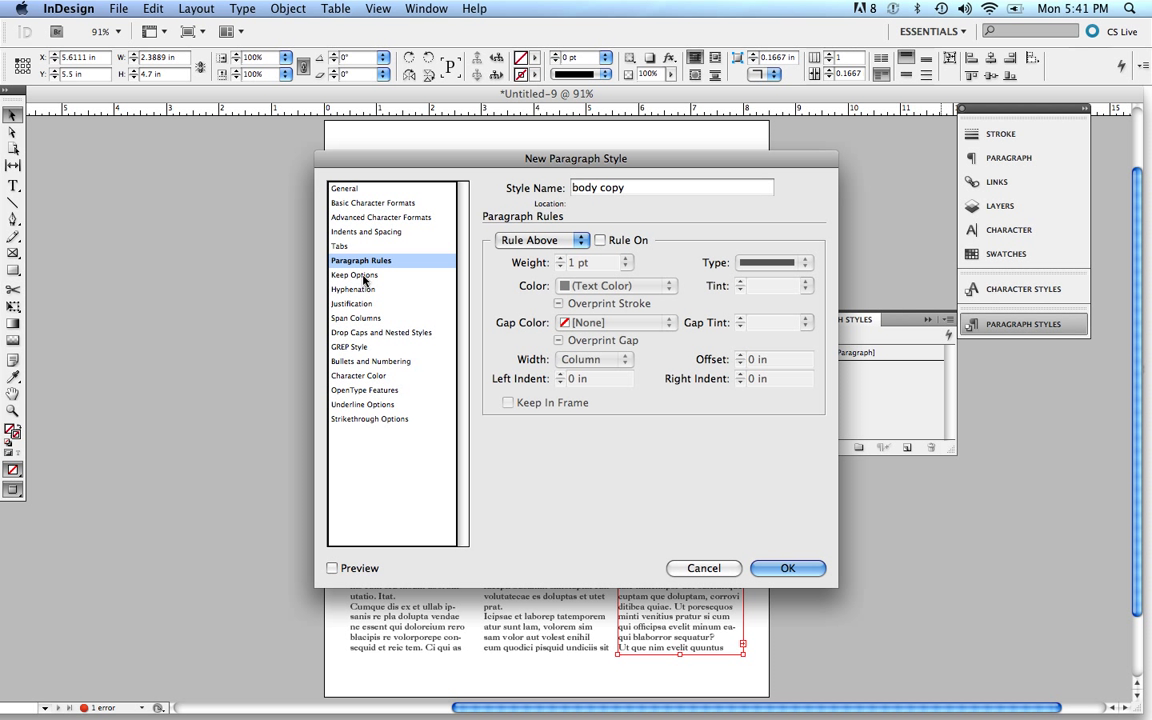
click(361, 335)
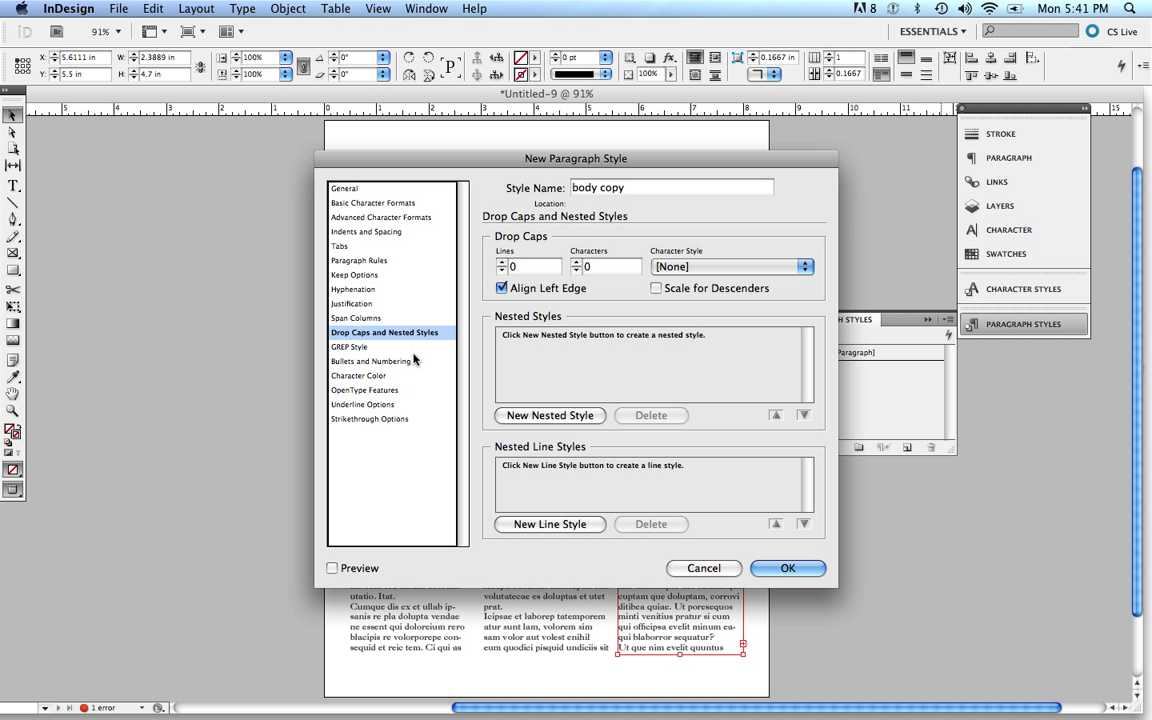
Step: Set the body copy colour to Black at 80% tint and save the style
click(372, 376)
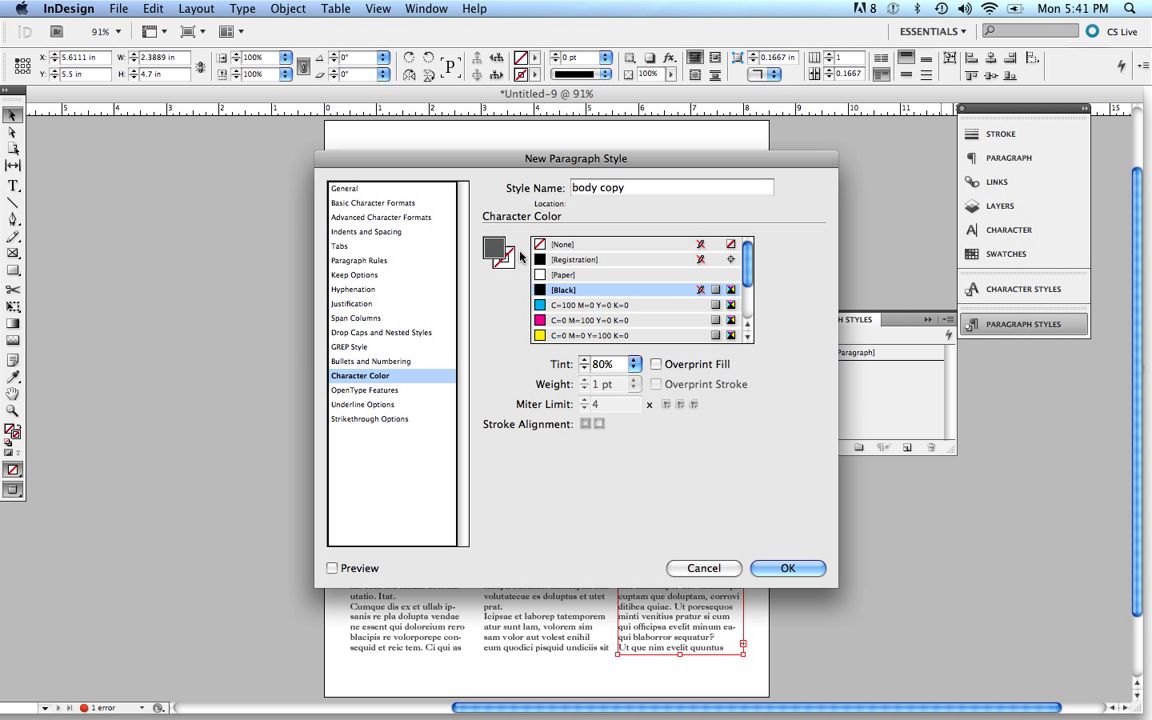
click(634, 366)
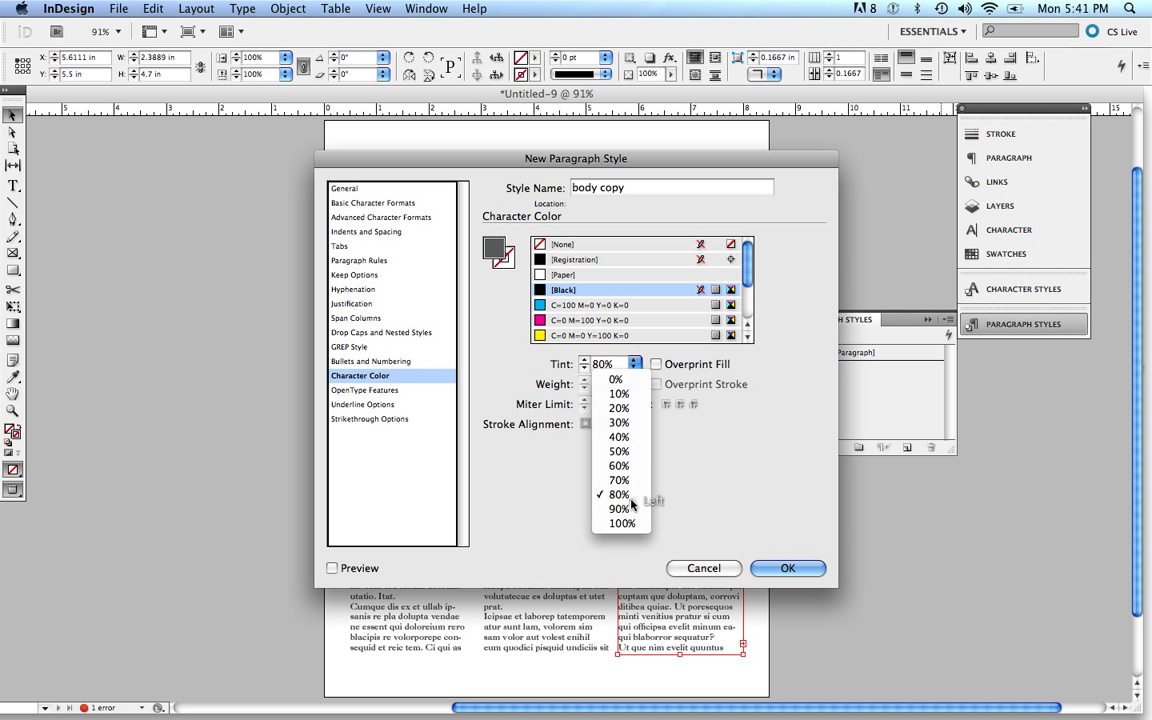
click(619, 495)
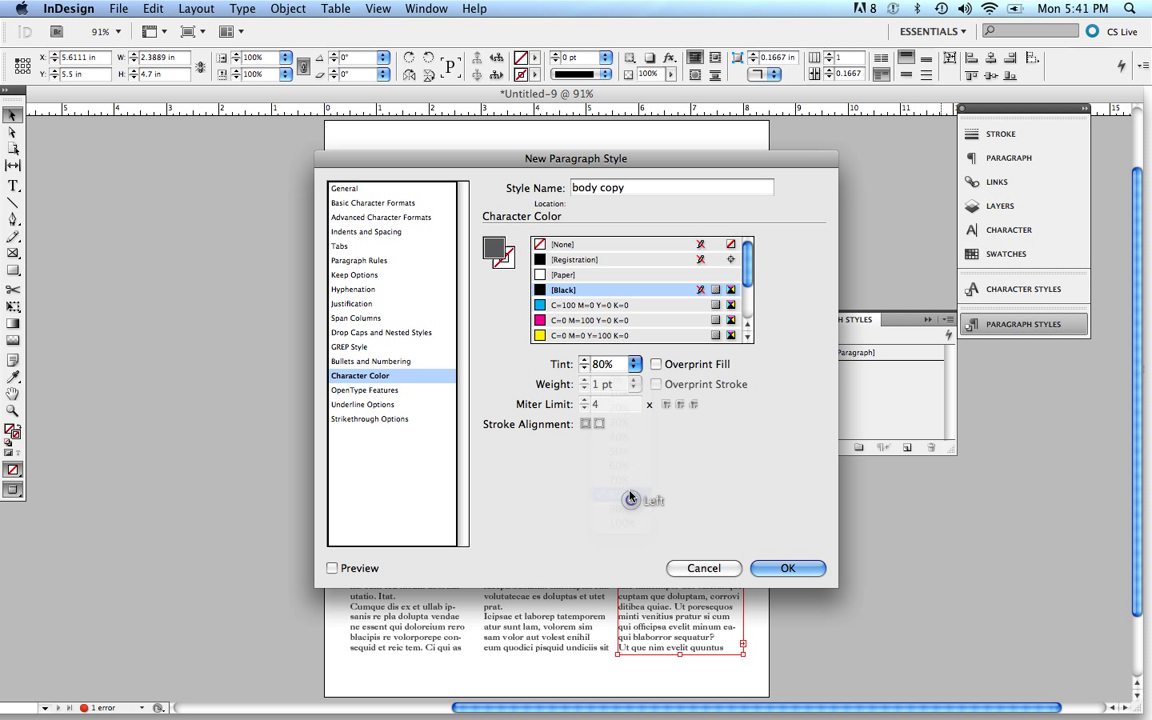
click(788, 569)
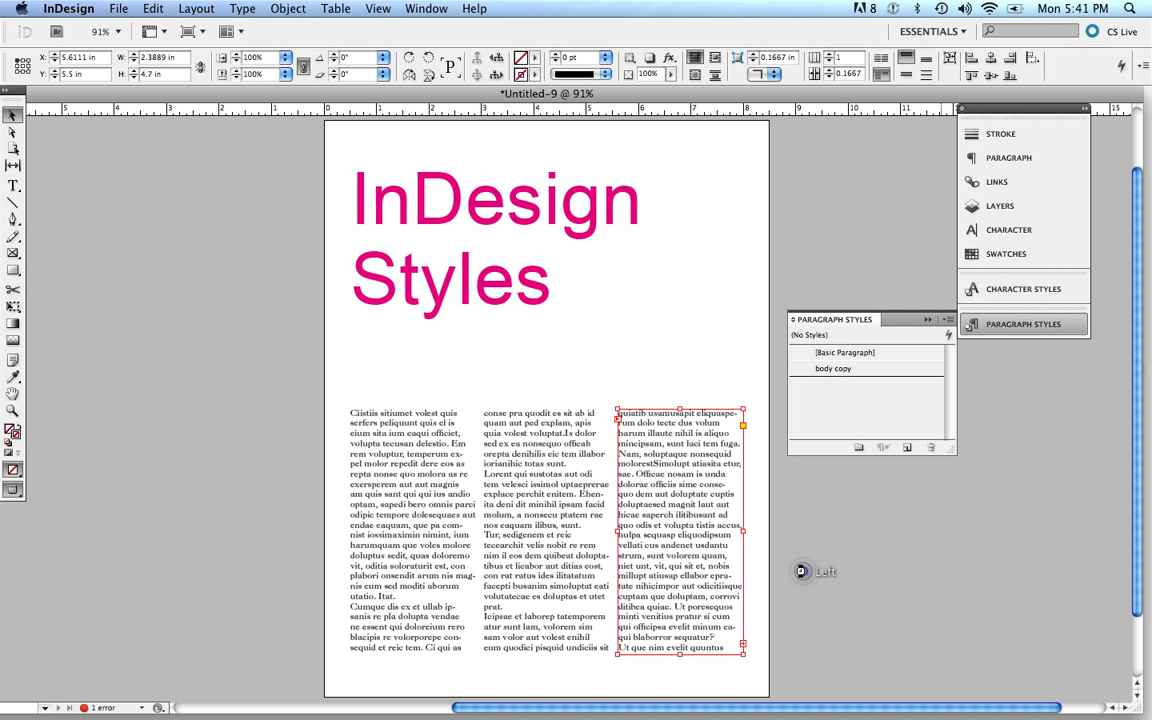
Step: Select all the threaded body text and apply the 'body copy' paragraph style
click(695, 420)
click(598, 485)
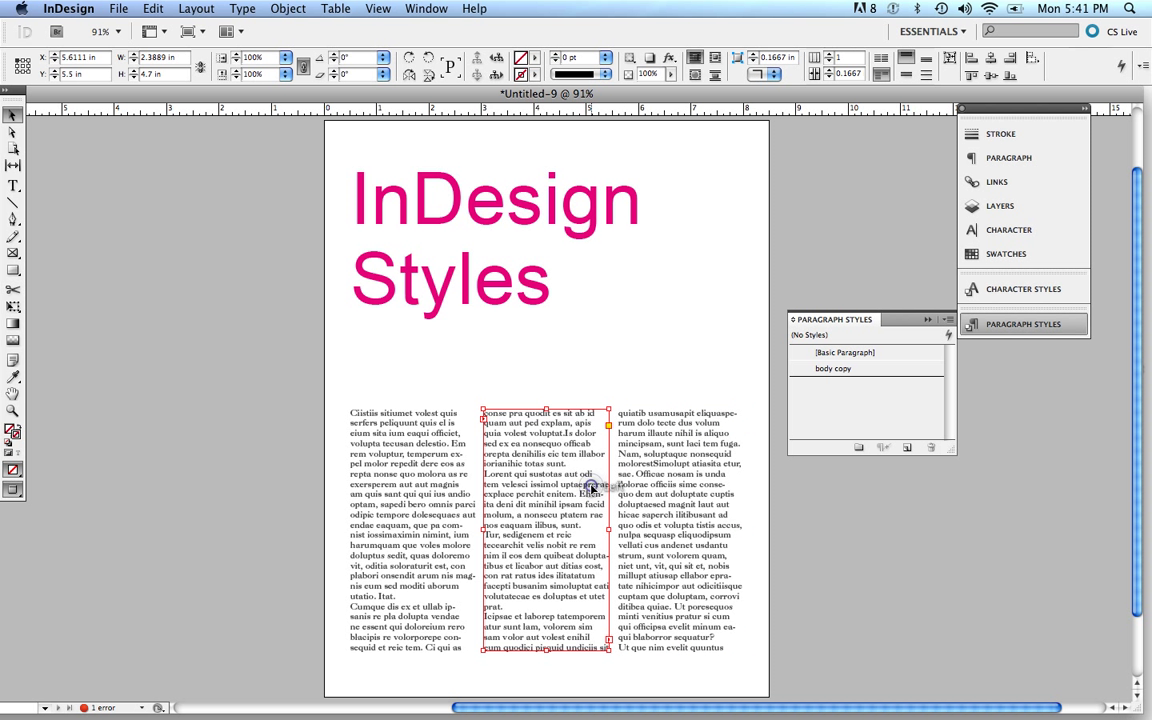
double_click(592, 487)
key(super+a)
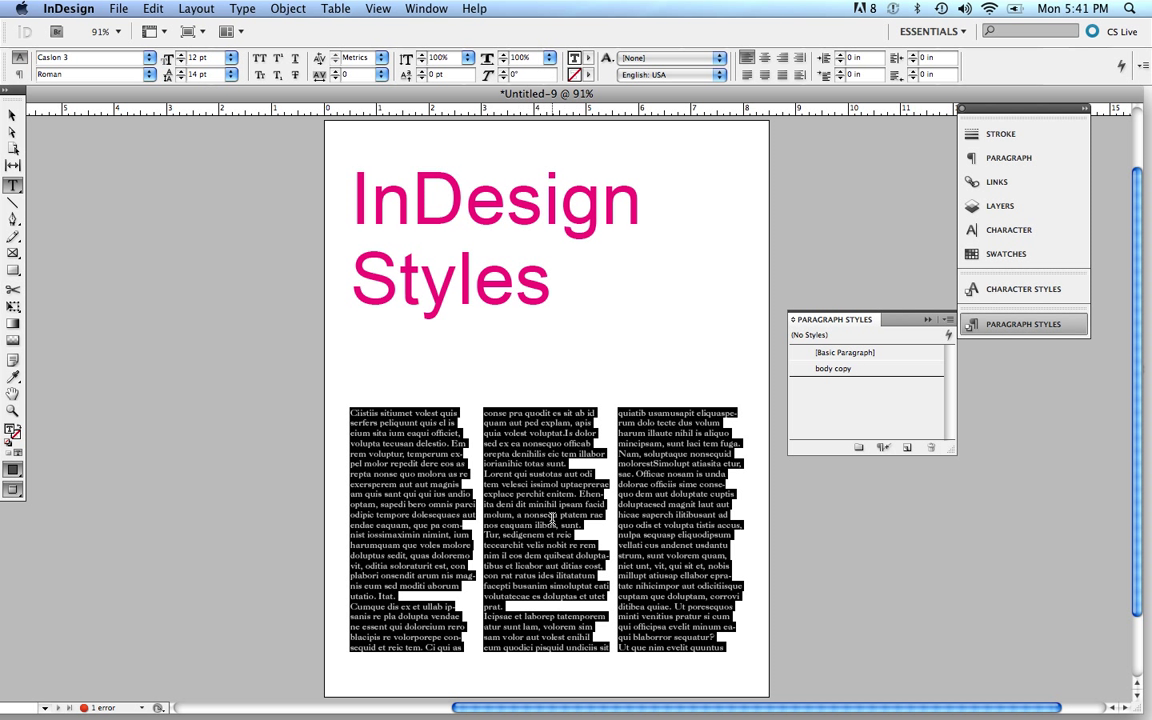
click(830, 369)
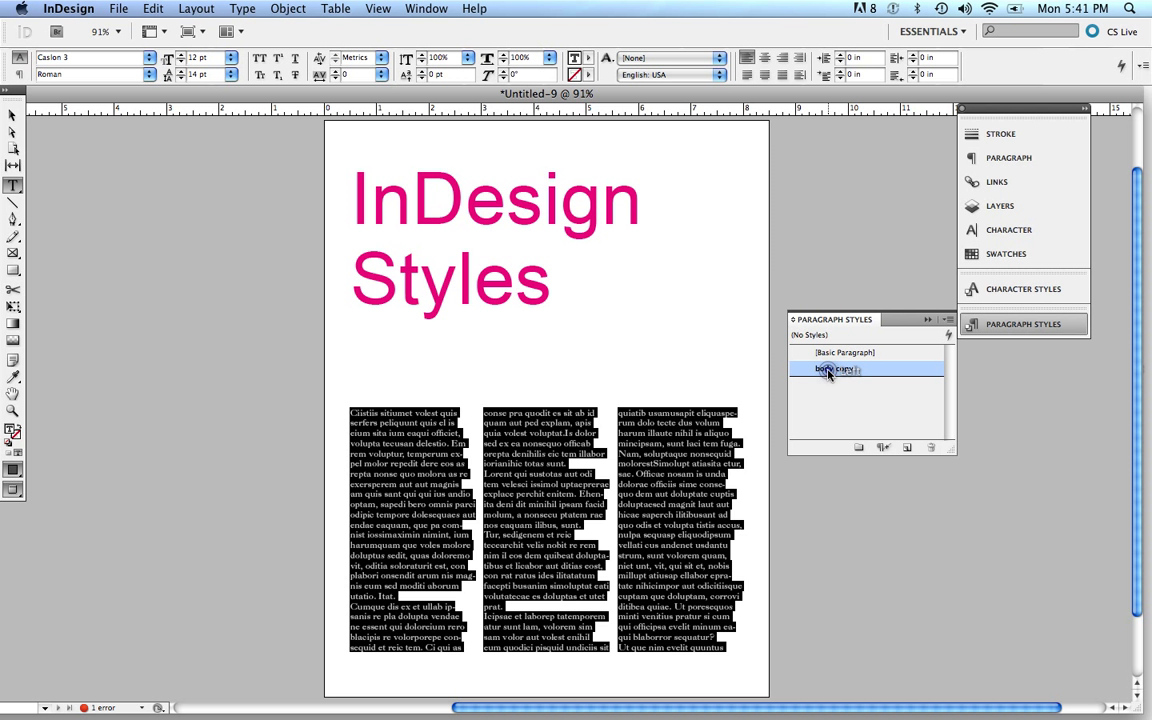
click(648, 455)
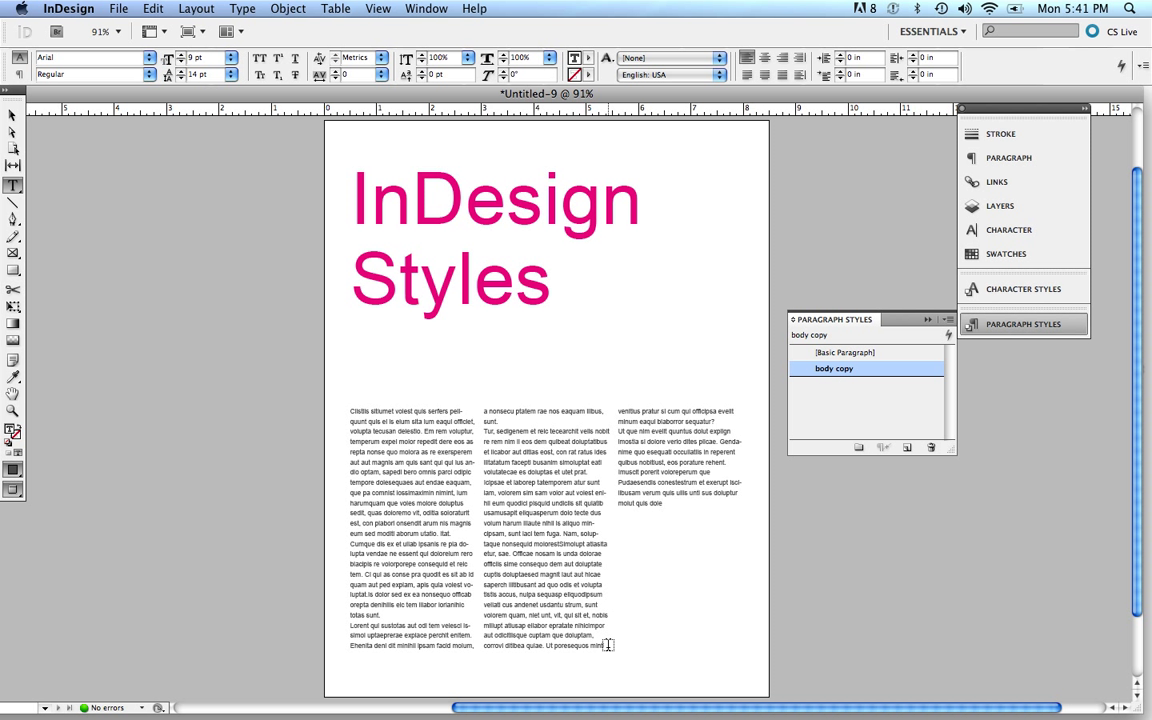
drag(607, 645, 418, 411)
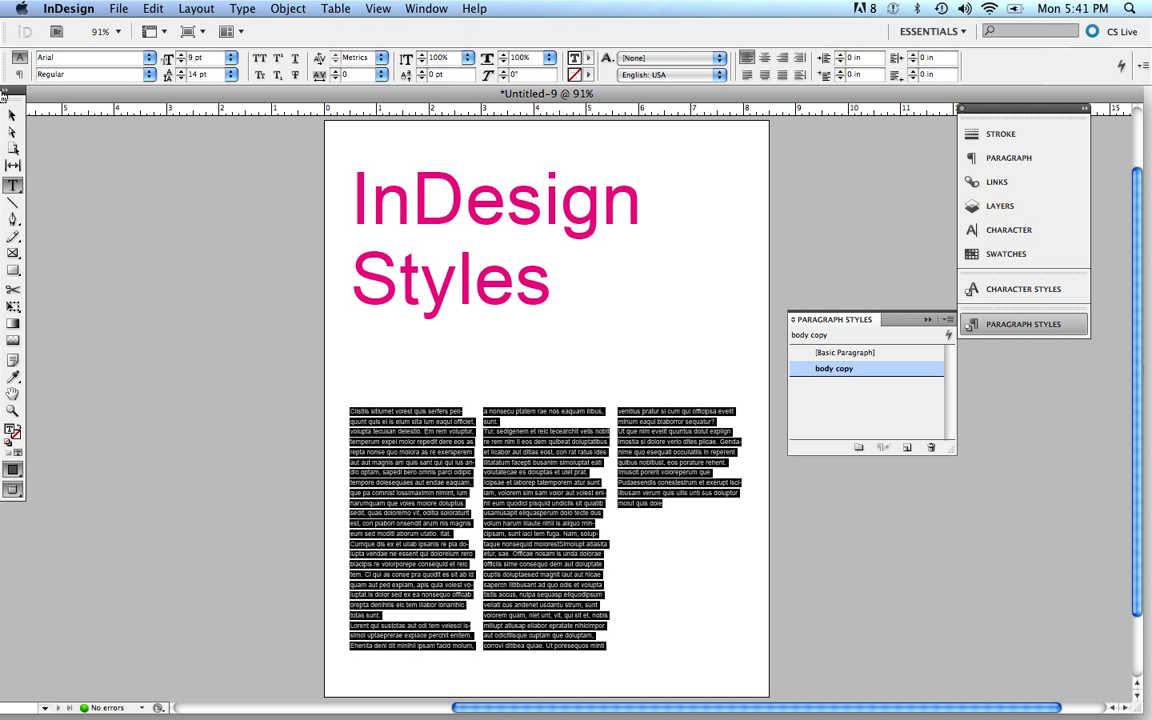
click(12, 113)
click(746, 201)
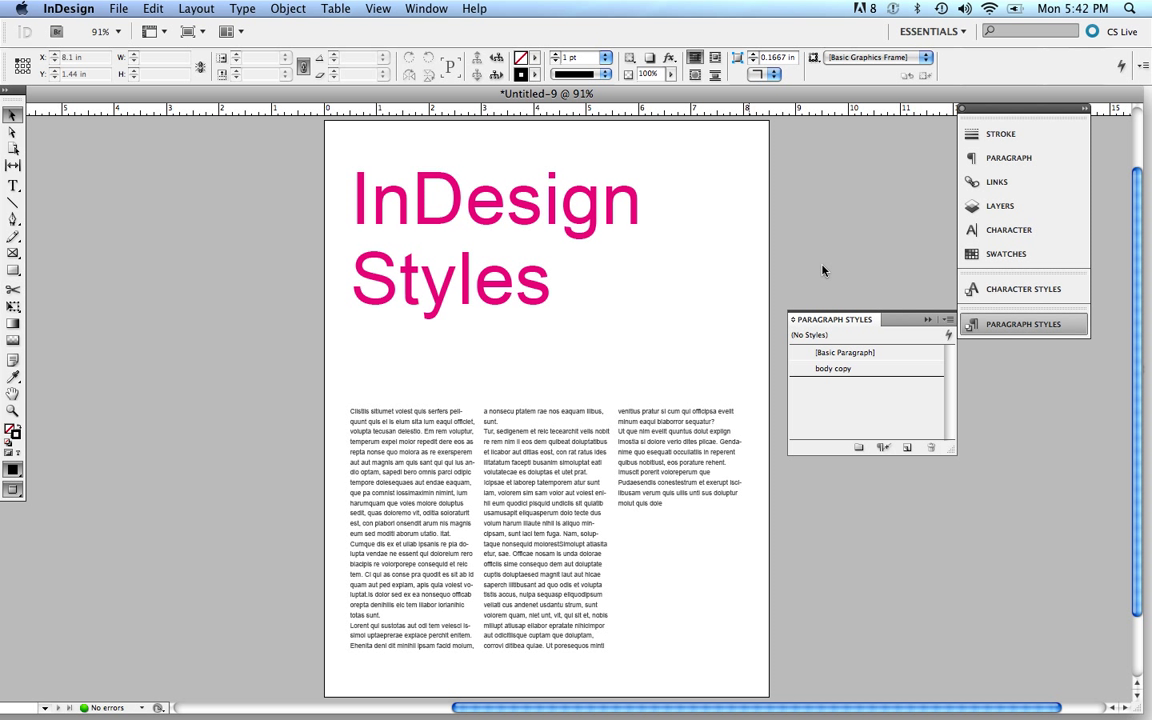
Step: Change the header style's font family to Big Caslon, after trying American Typewriter
click(1000, 289)
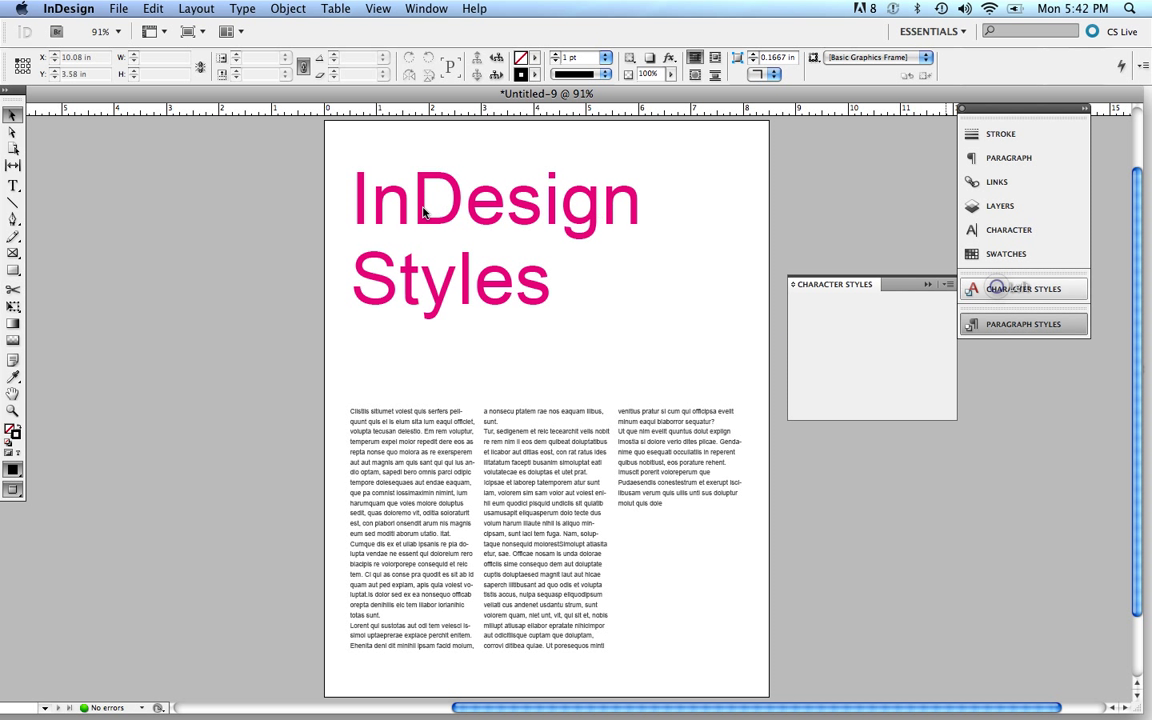
double_click(828, 333)
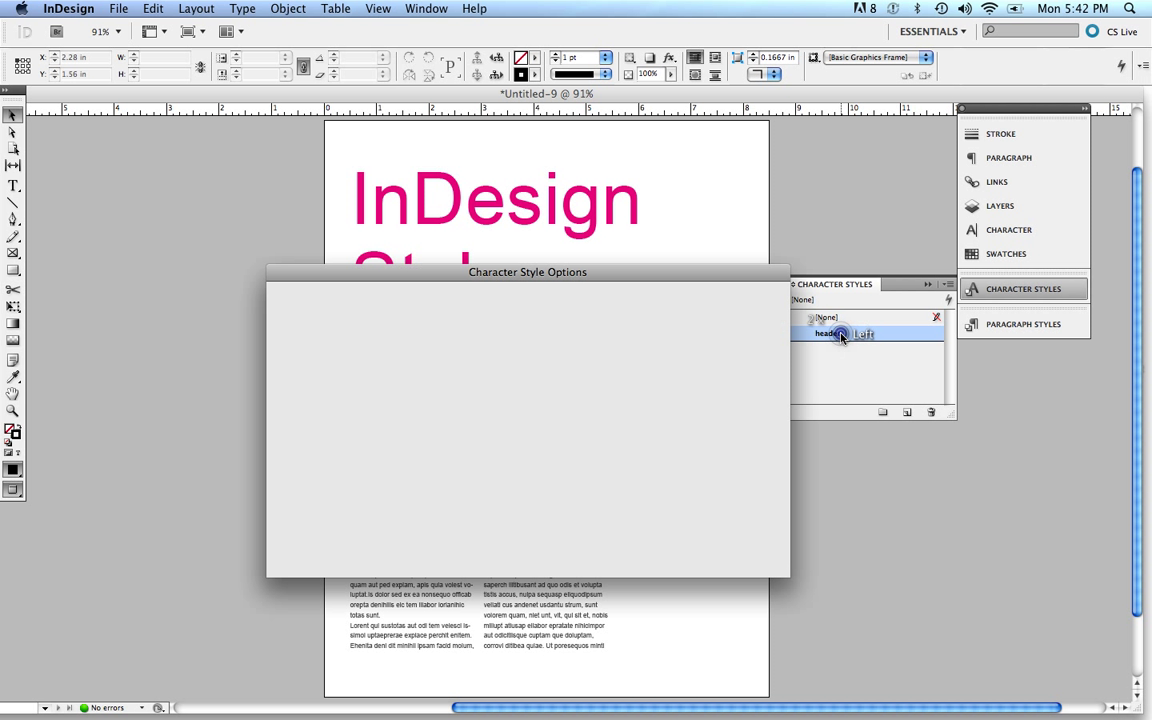
click(327, 315)
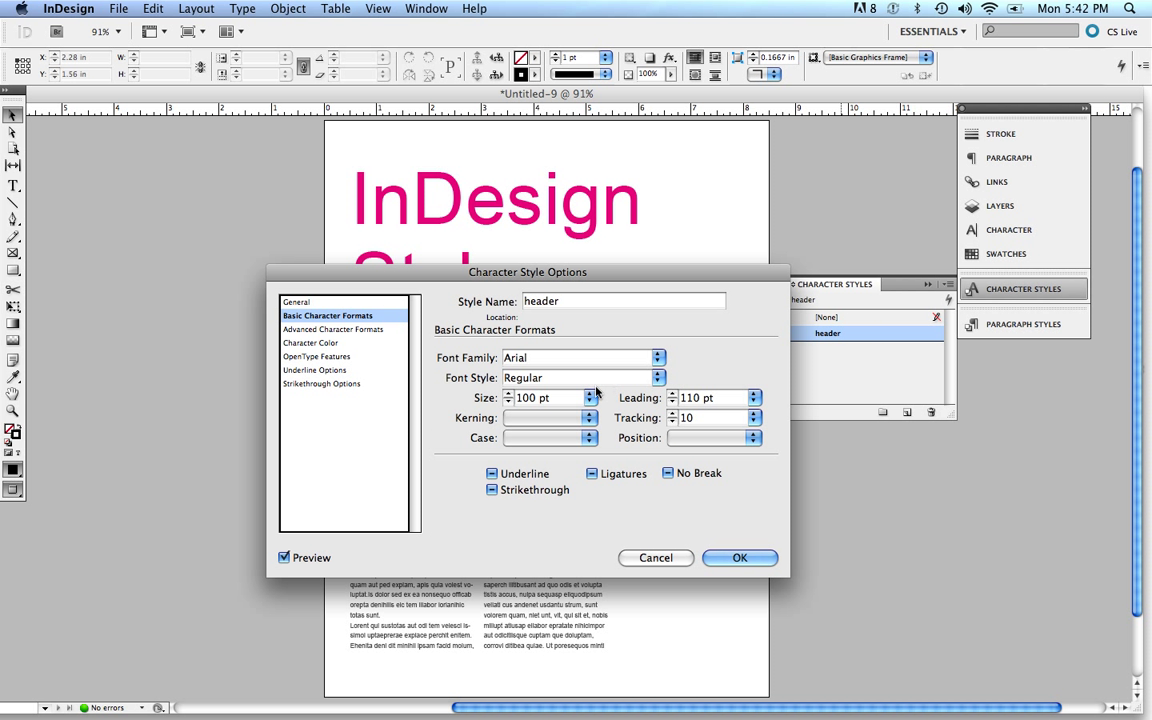
click(657, 358)
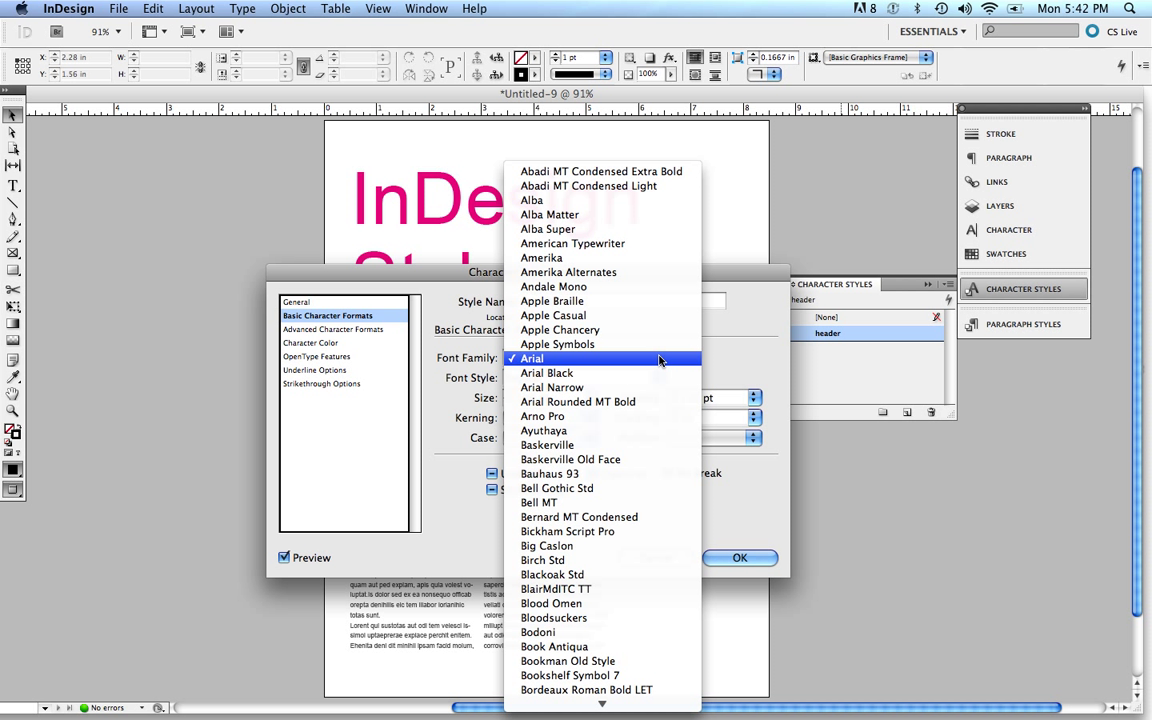
click(642, 248)
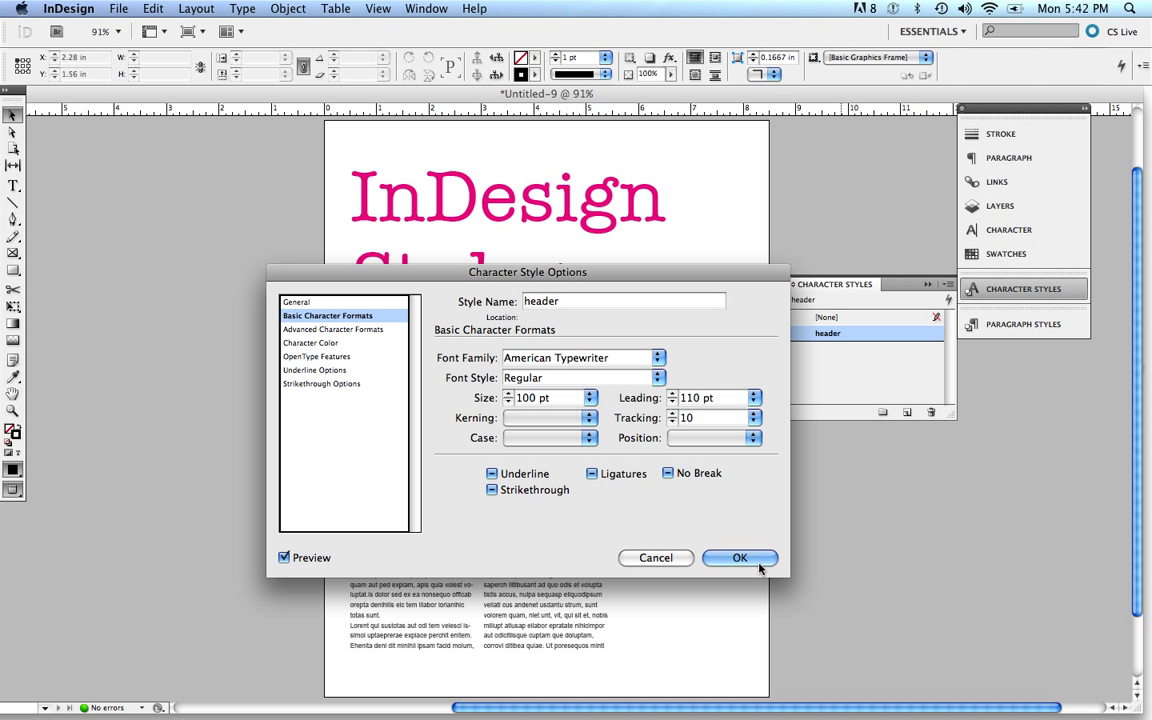
click(659, 358)
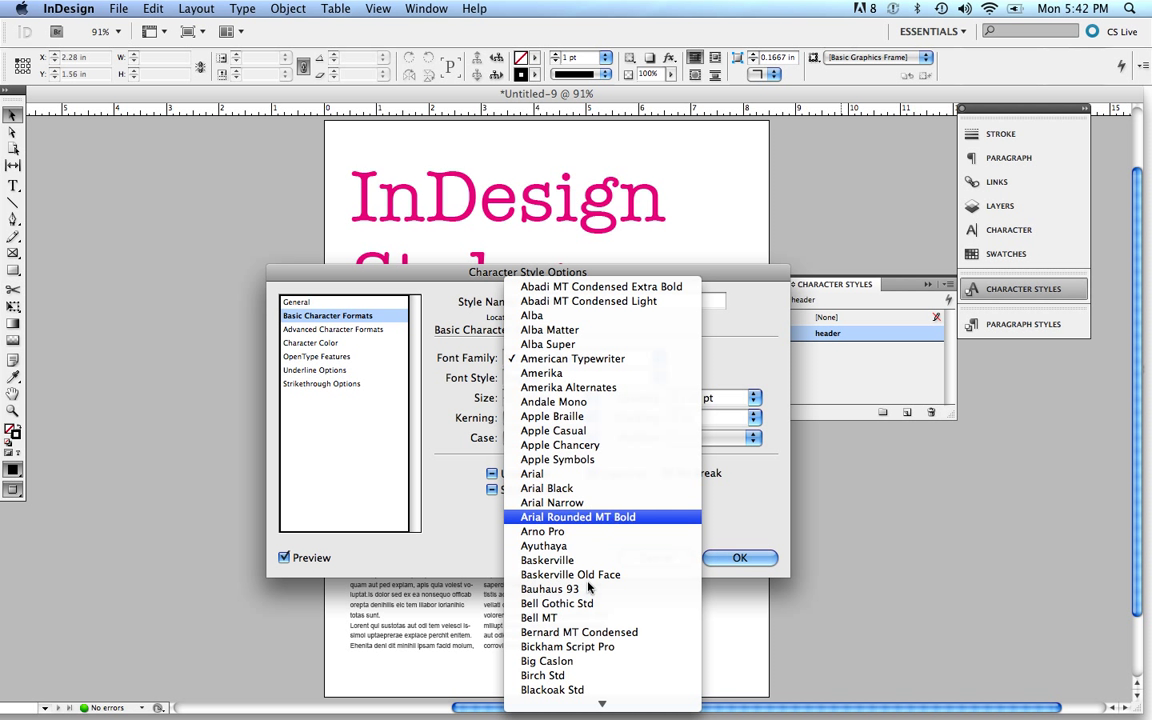
click(577, 664)
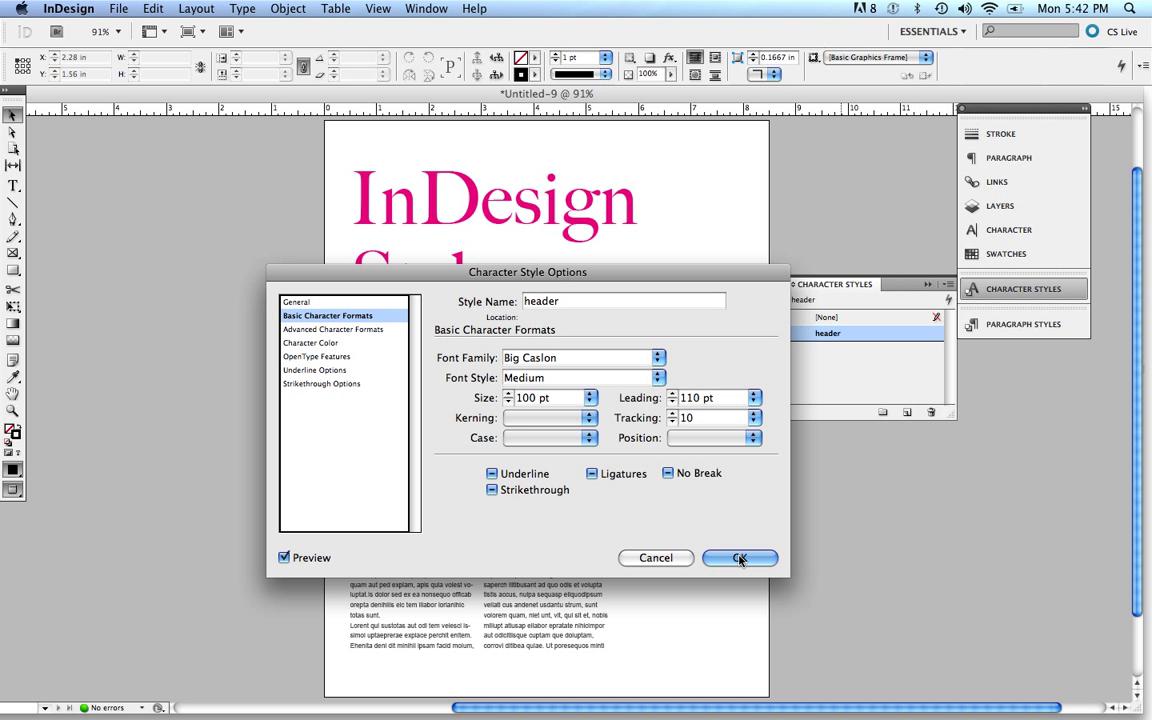
click(739, 557)
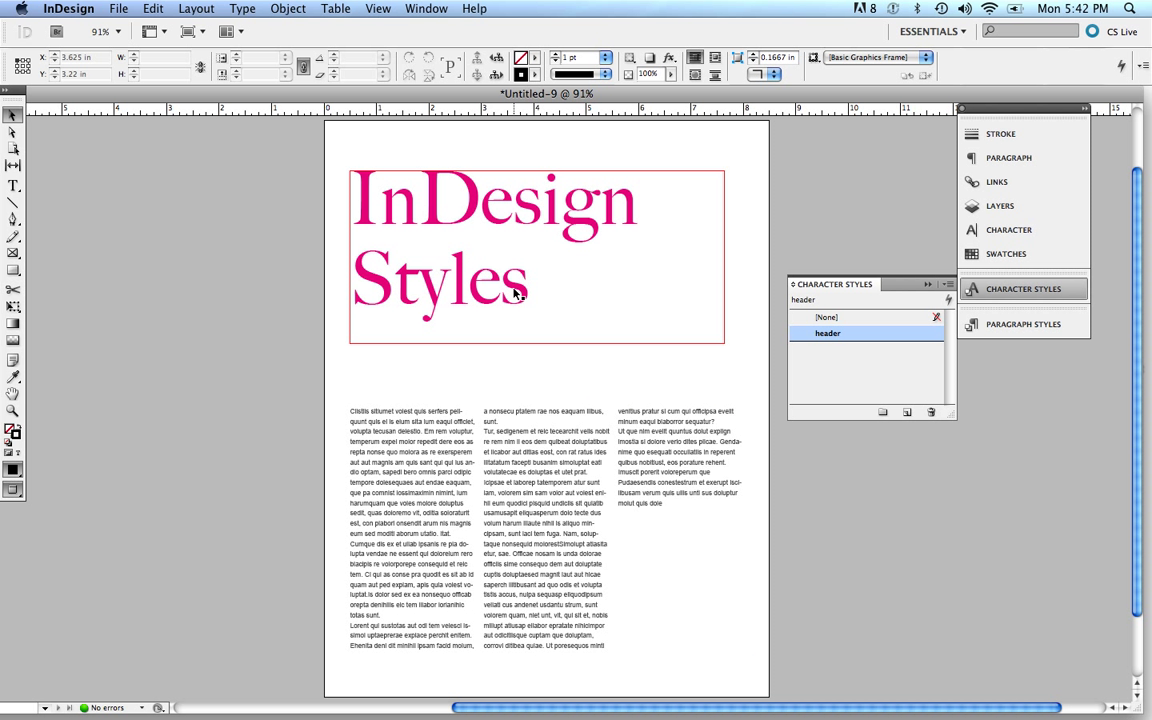